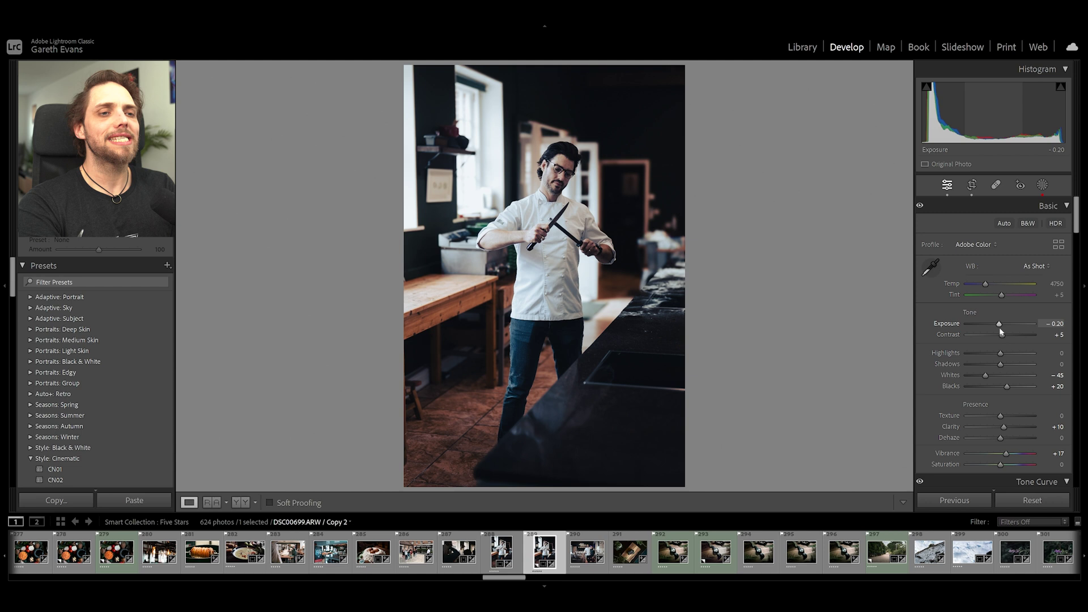
# Step: Try Exposure values near +1.20, +0.98 and +0.94 on the chef photo, resetting to zero each time
pyautogui.moveTo(1001, 328); pyautogui.dragTo(1009, 329)
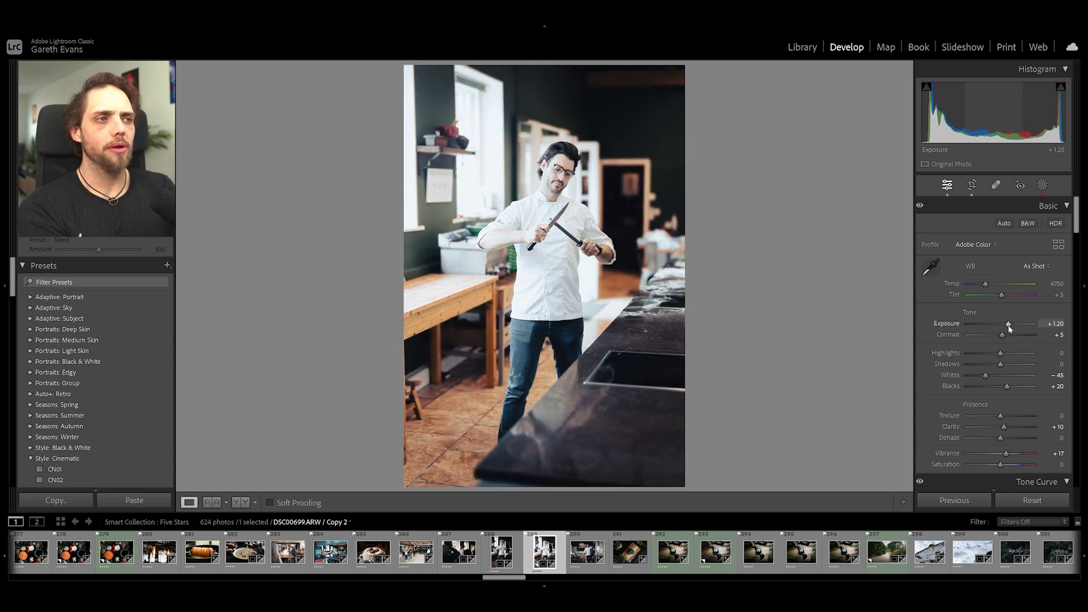
pyautogui.doubleClick(949, 324)
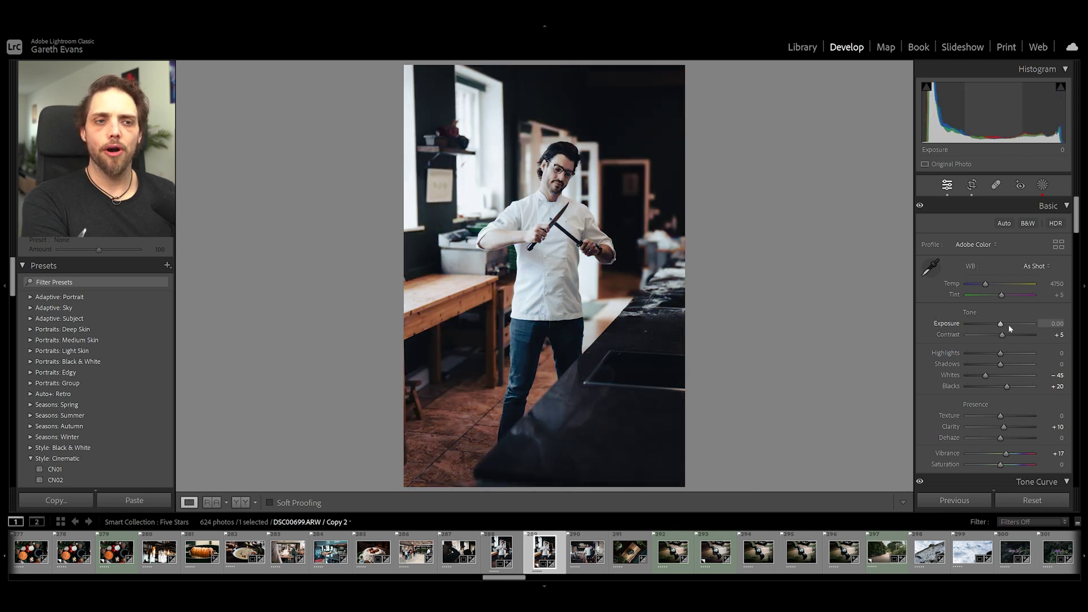
pyautogui.moveTo(1002, 328); pyautogui.dragTo(1001, 324)
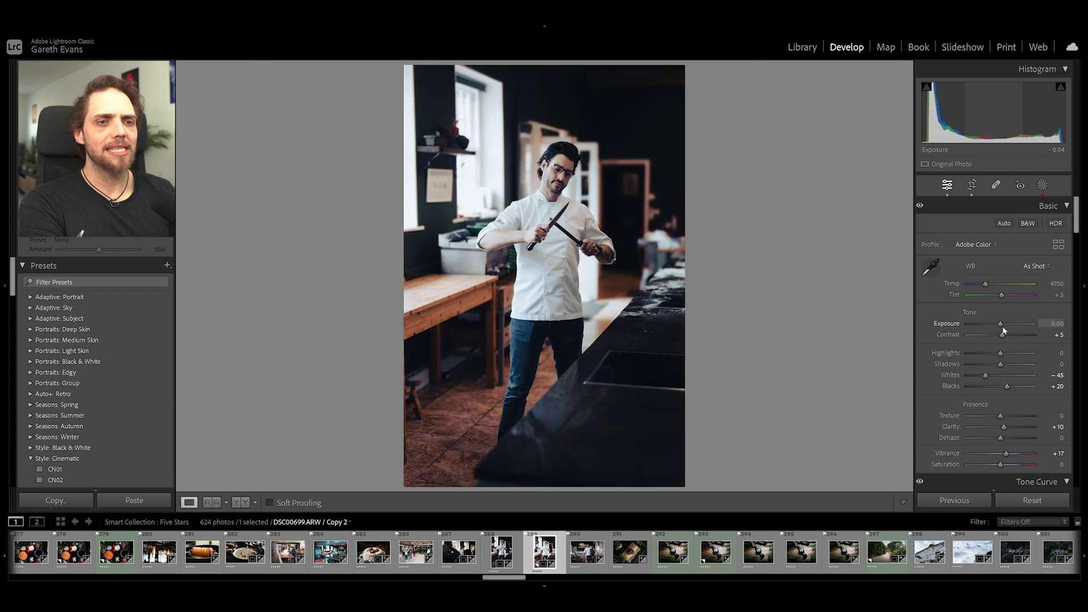
pyautogui.click(1055, 323)
pyautogui.write('0')
pyautogui.press('Return')
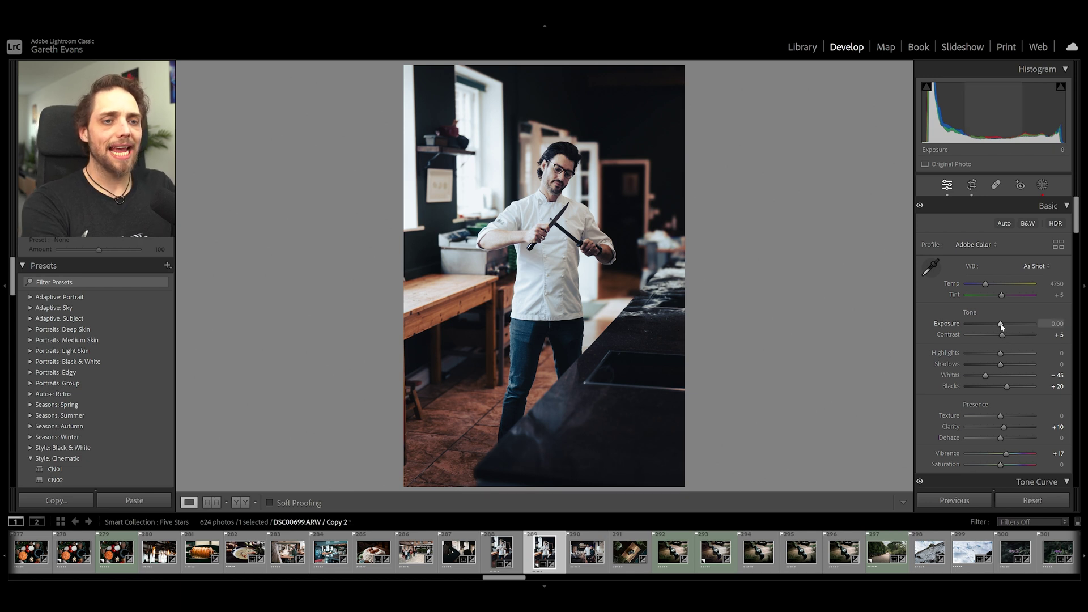
pyautogui.moveTo(1001, 325); pyautogui.dragTo(1007, 325)
pyautogui.doubleClick(951, 325)
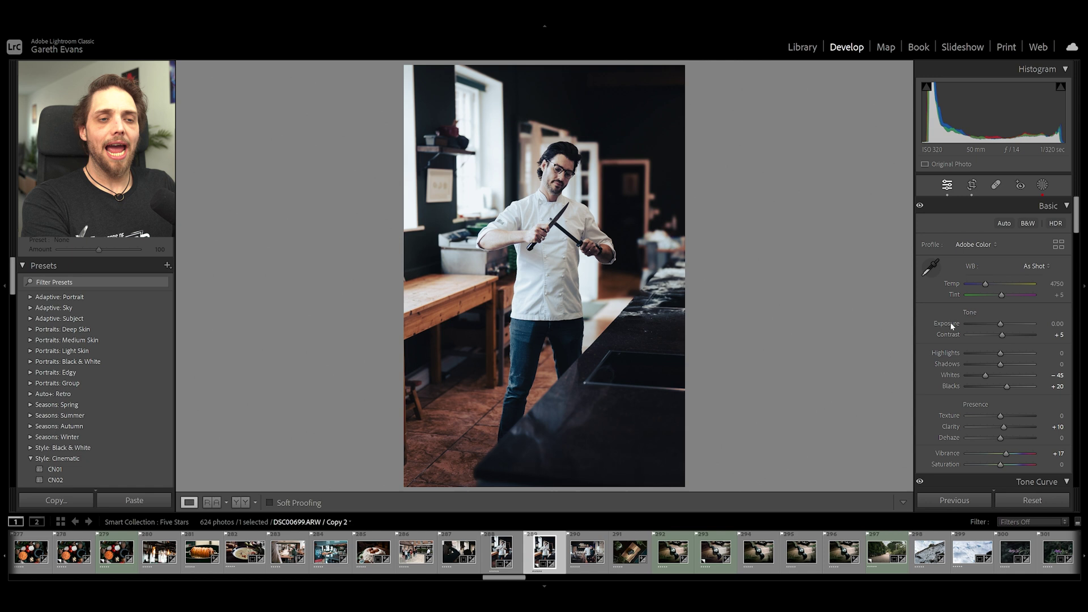
# Step: Reset all Tone and Presence adjustments to zero
pyautogui.doubleClick(969, 313)
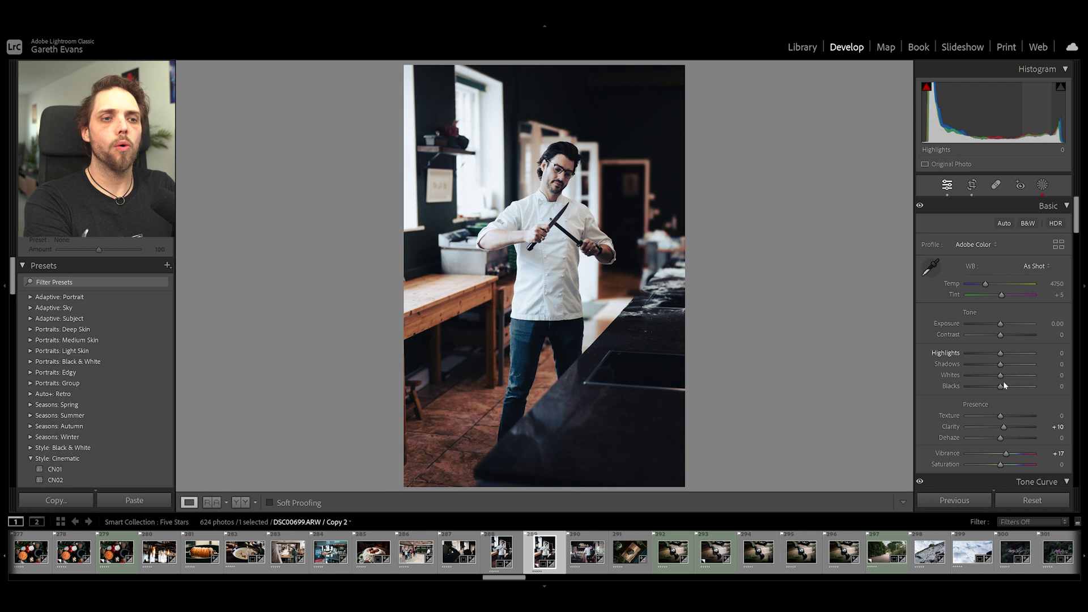
pyautogui.scroll(-3, 971, 358)
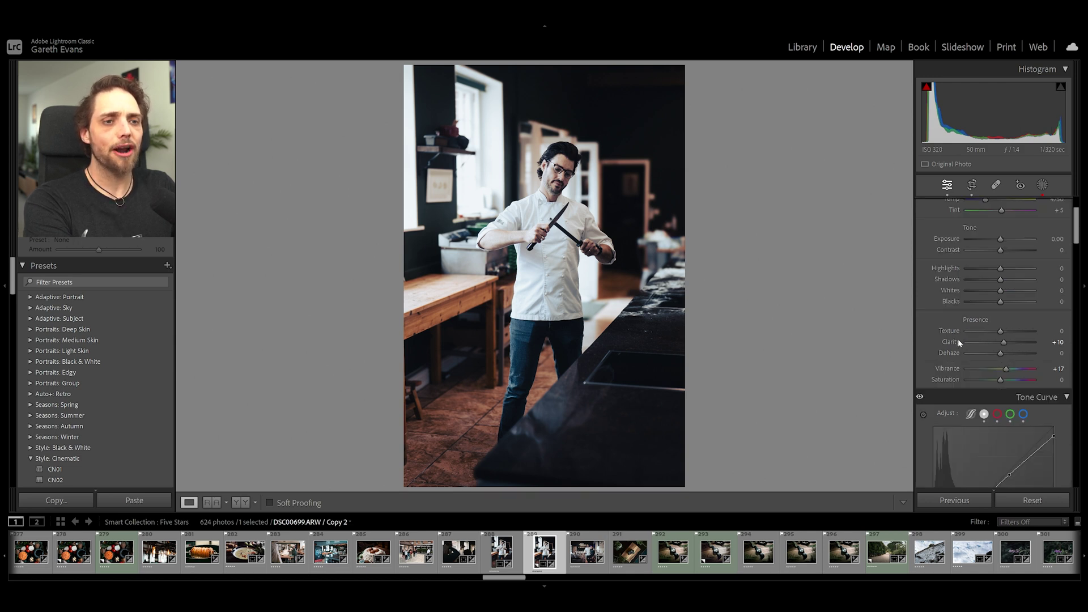
pyautogui.doubleClick(975, 320)
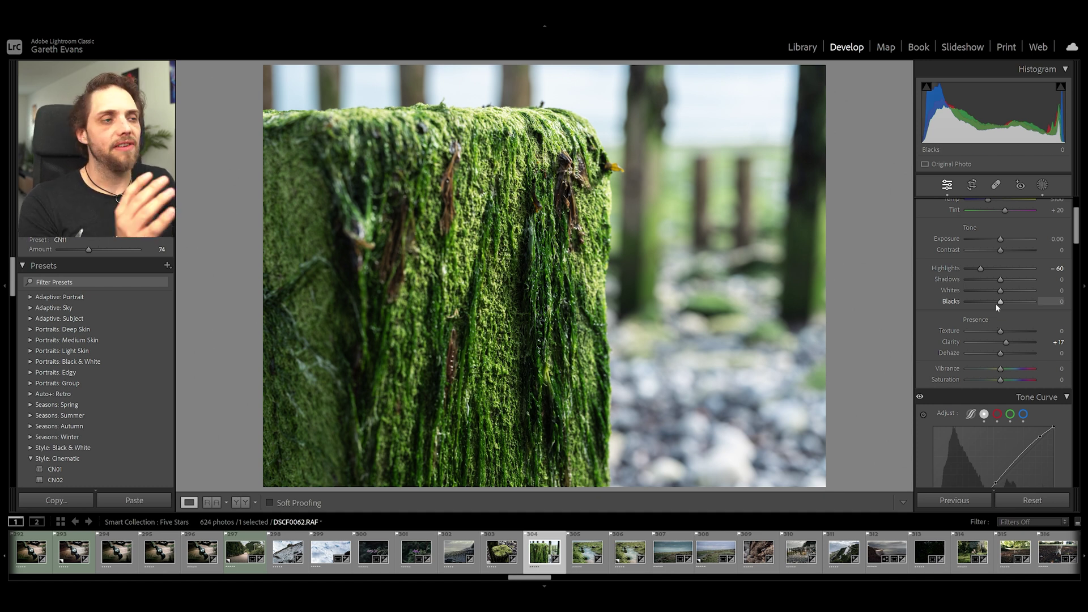
# Step: Raise Whites to +23 on the mossy post photo while previewing highlight clipping
pyautogui.press('alt')
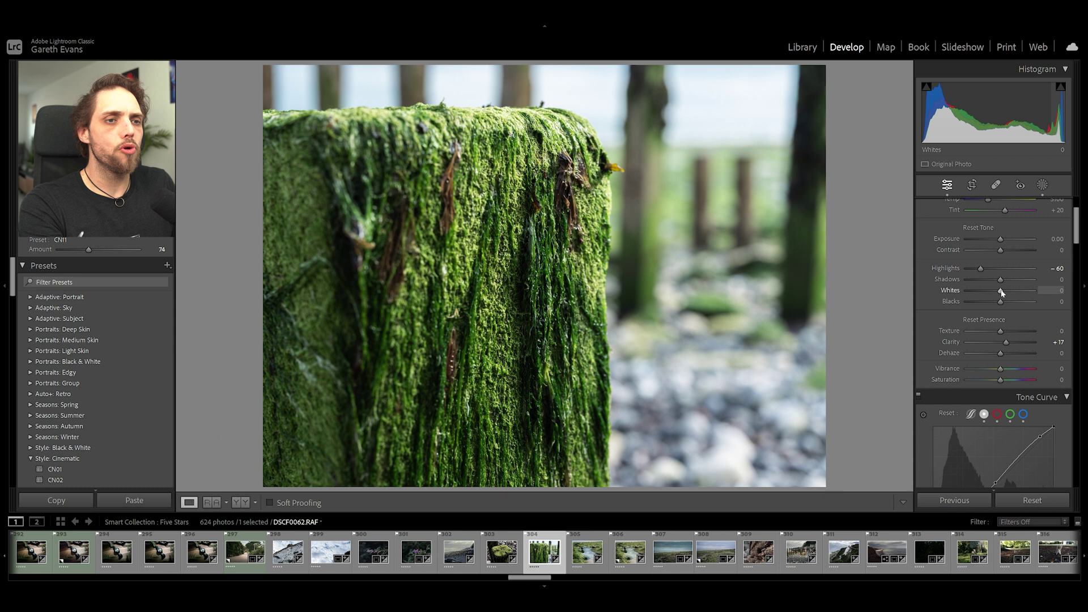
pyautogui.moveTo(1001, 291); pyautogui.dragTo(1015, 312)
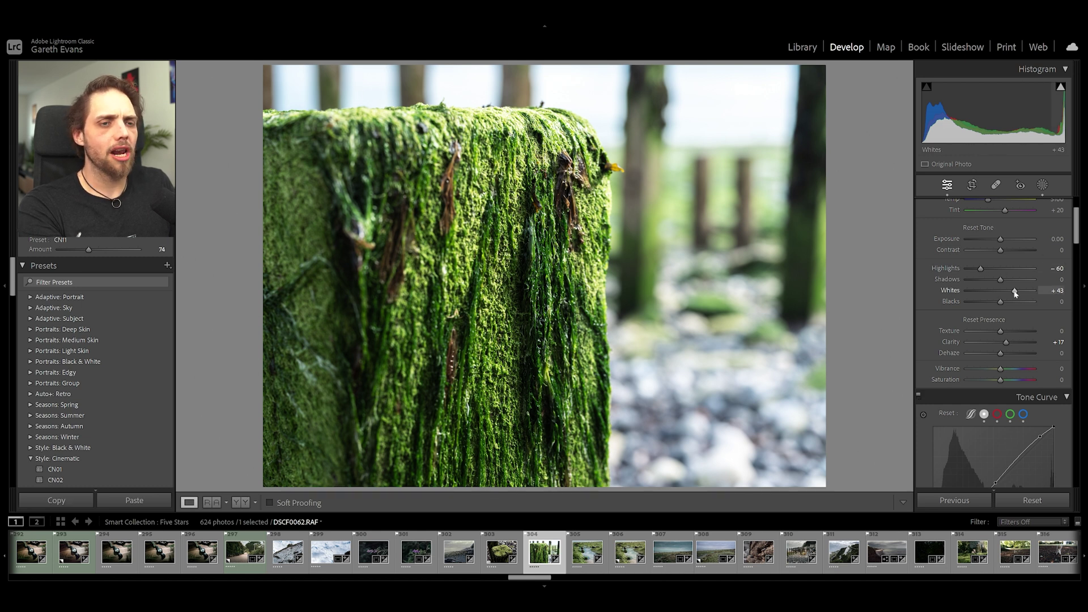
pyautogui.moveTo(1015, 294); pyautogui.dragTo(1008, 294)
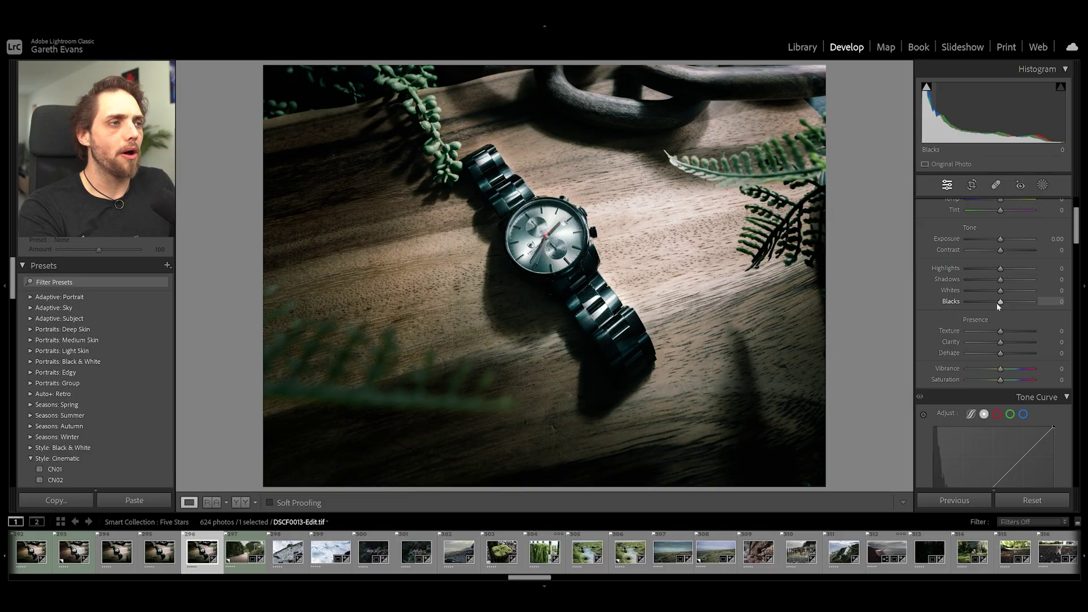
# Step: Darken the watch photo's Blacks to -72 while previewing shadow clipping
pyautogui.press('alt')
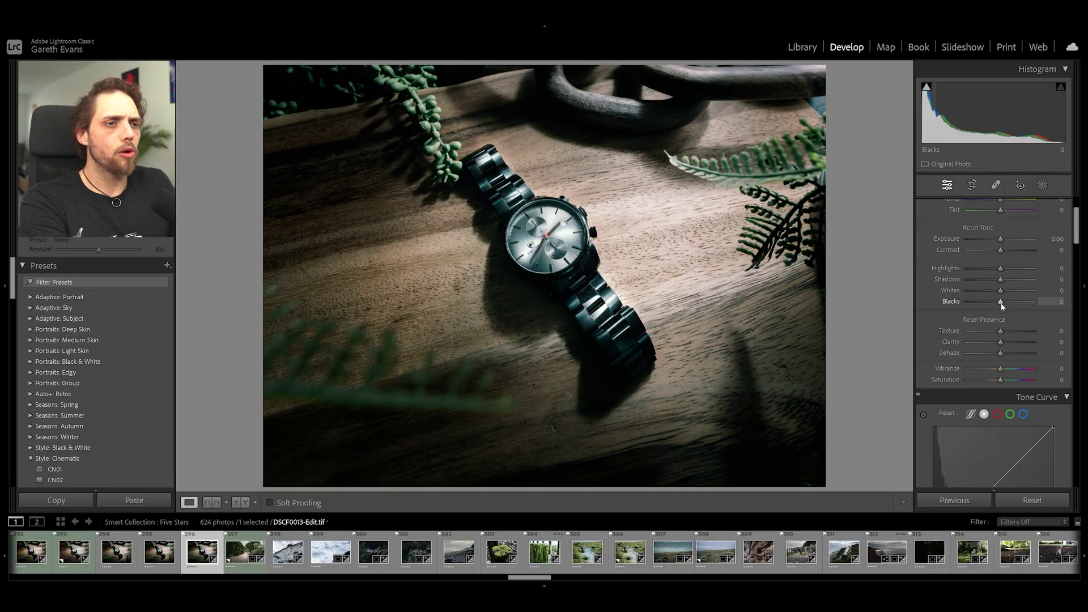
pyautogui.moveTo(1001, 307); pyautogui.dragTo(994, 305)
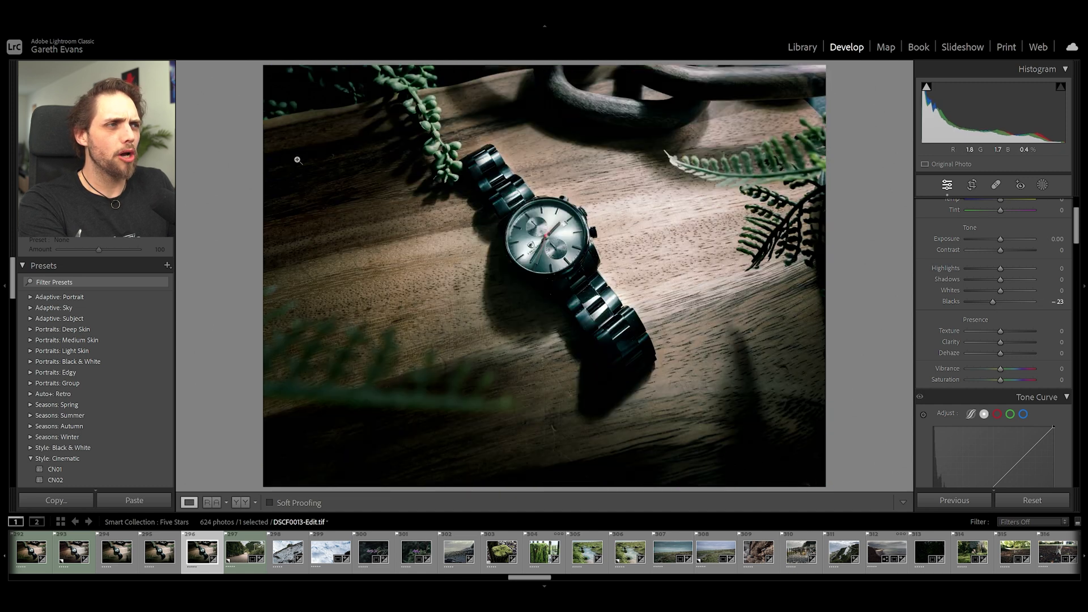
pyautogui.moveTo(990, 304); pyautogui.dragTo(976, 304)
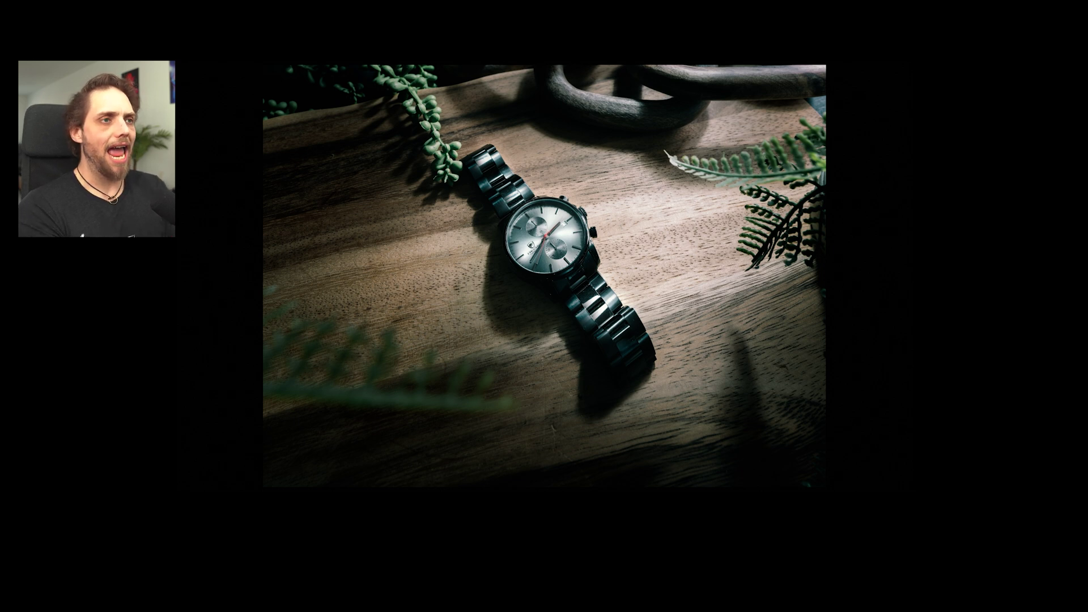
# Step: Cycle Lights Out modes with L until the interface around the watch photo is blacked out
pyautogui.press('l')
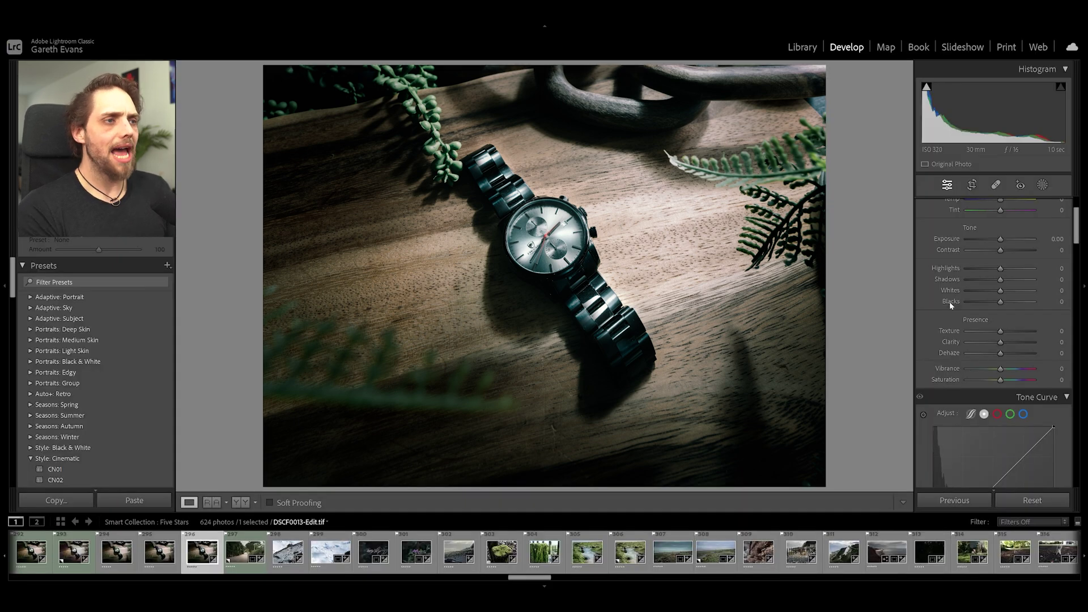
pyautogui.press('l')
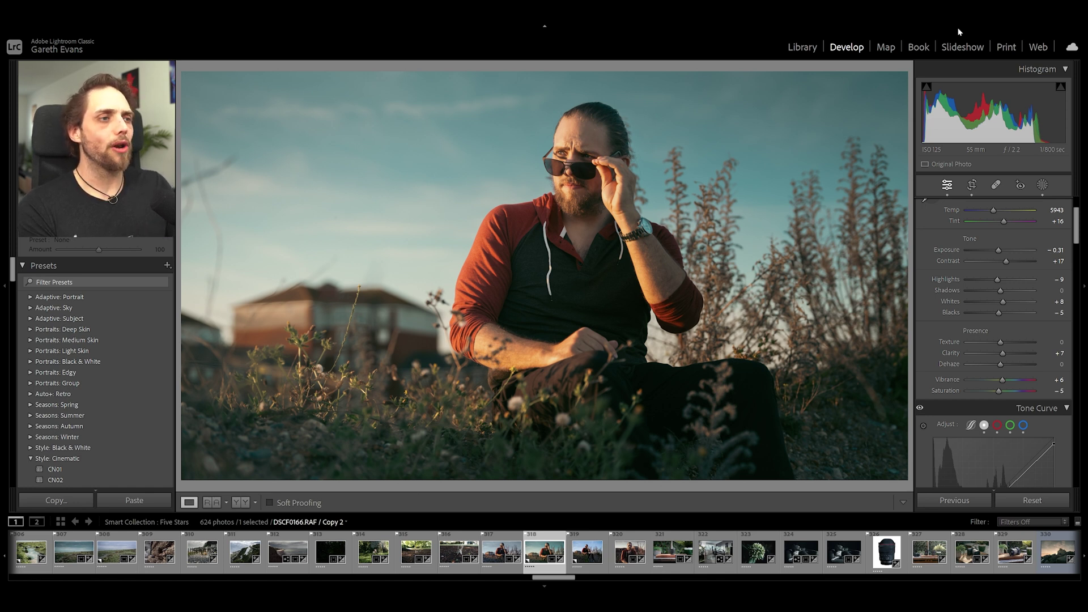
# Step: Toggle the Before view on and off, then show the side-by-side Before/After comparison
pyautogui.press('\\')
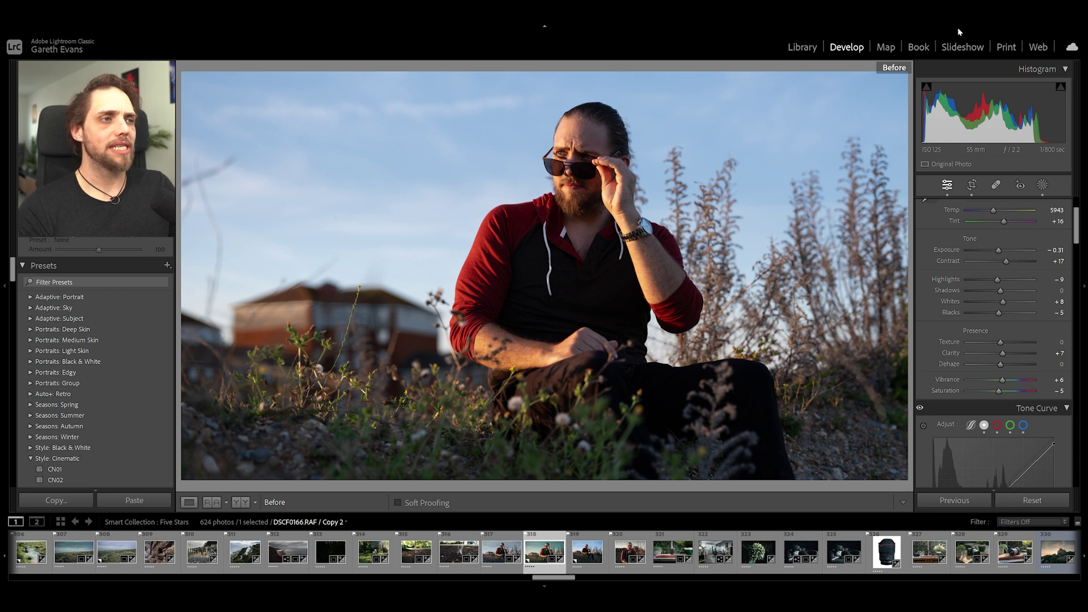
pyautogui.press('\\')
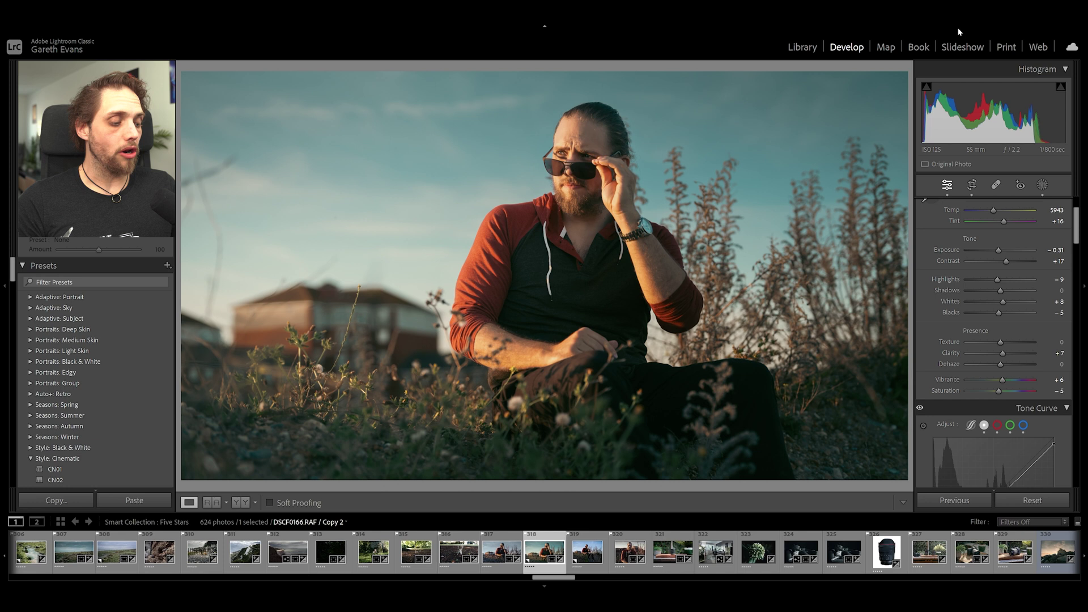
pyautogui.press('y')
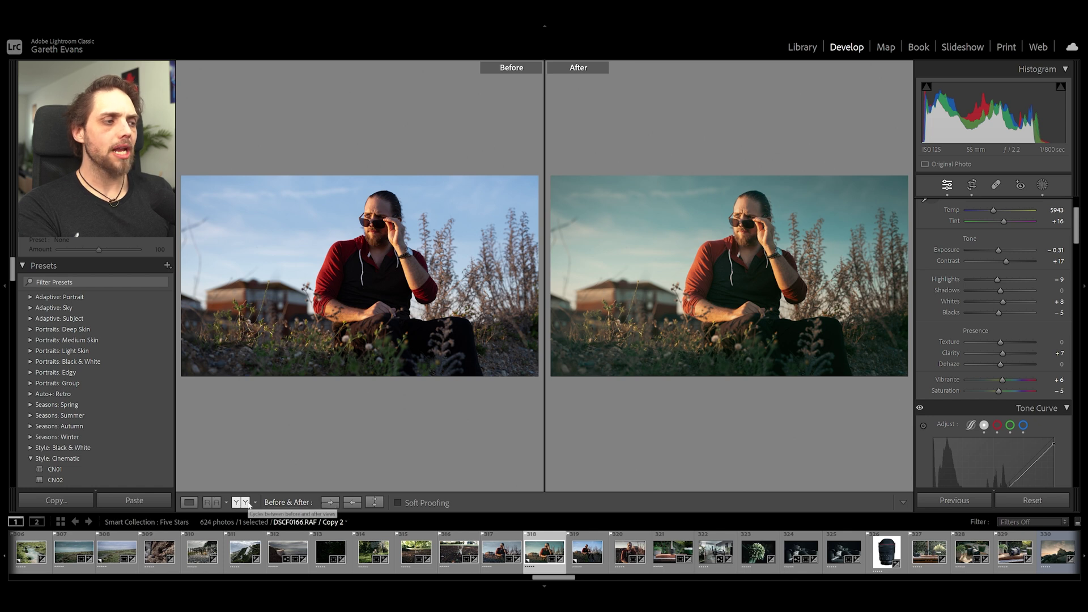
pyautogui.click(245, 503)
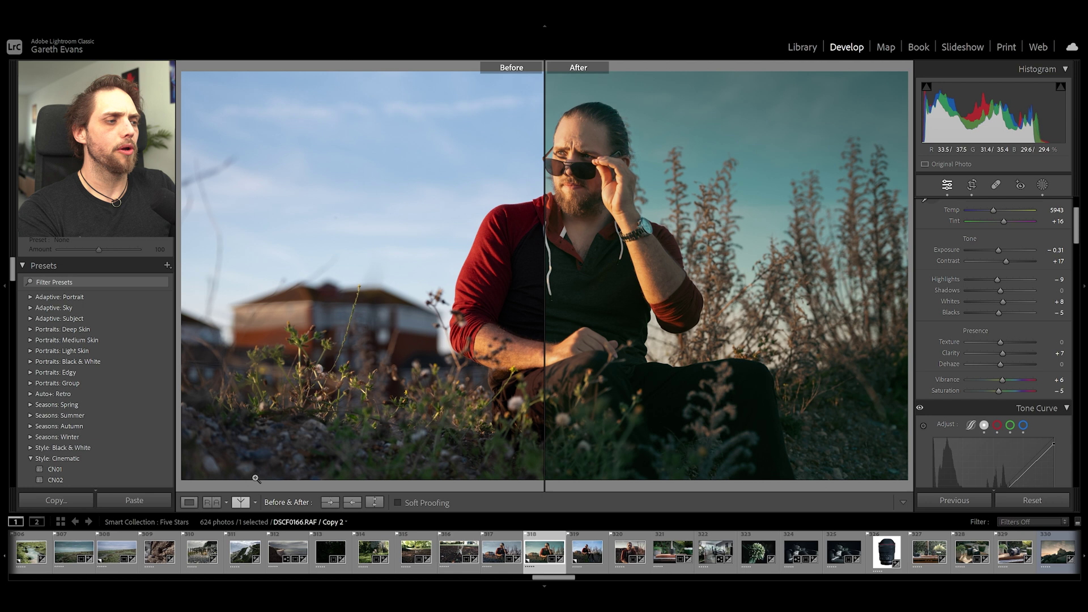
pyautogui.click(245, 504)
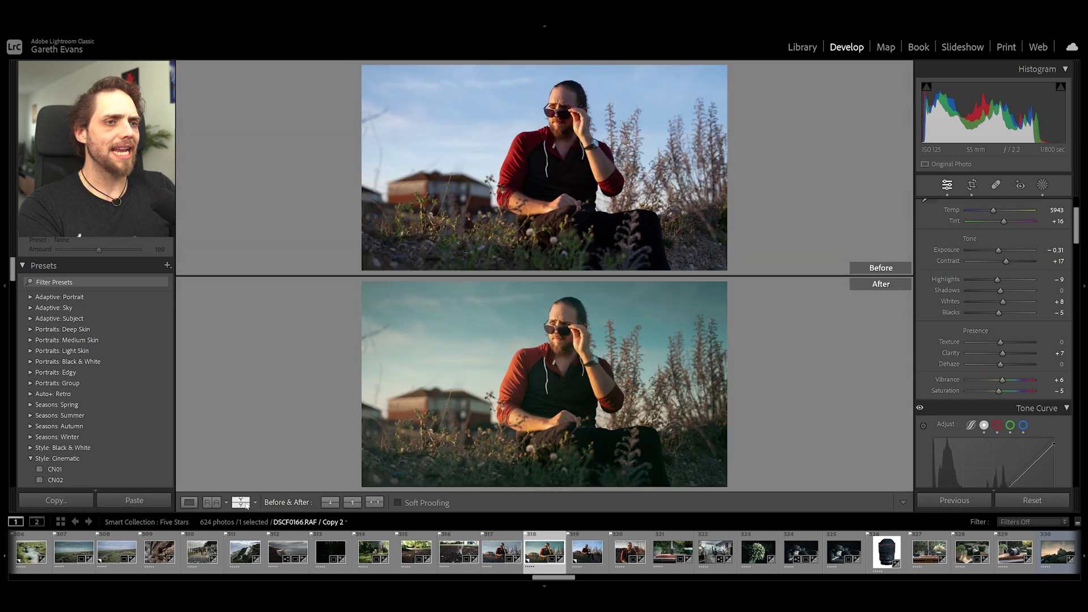
pyautogui.click(245, 504)
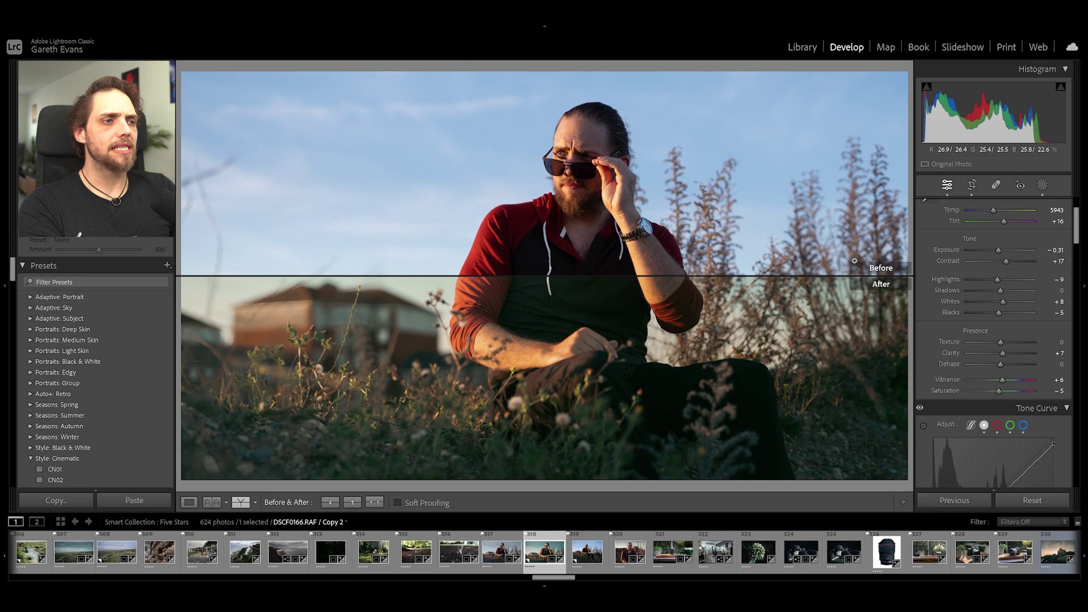
pyautogui.press('y')
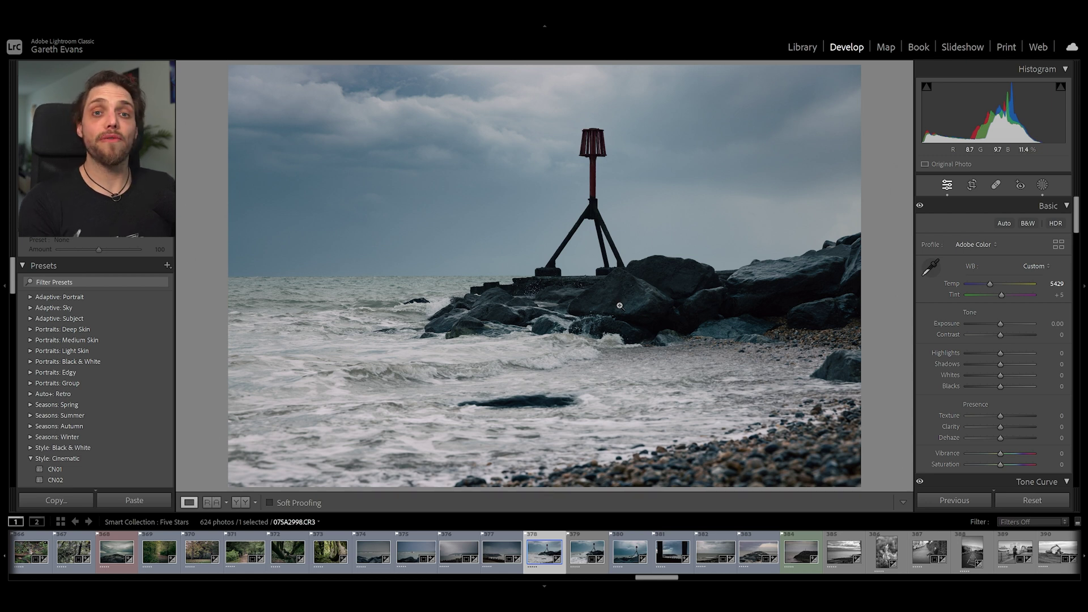
# Step: Create a new brush mask on the seascape and paint it over the breakwater rocks
pyautogui.click(1042, 187)
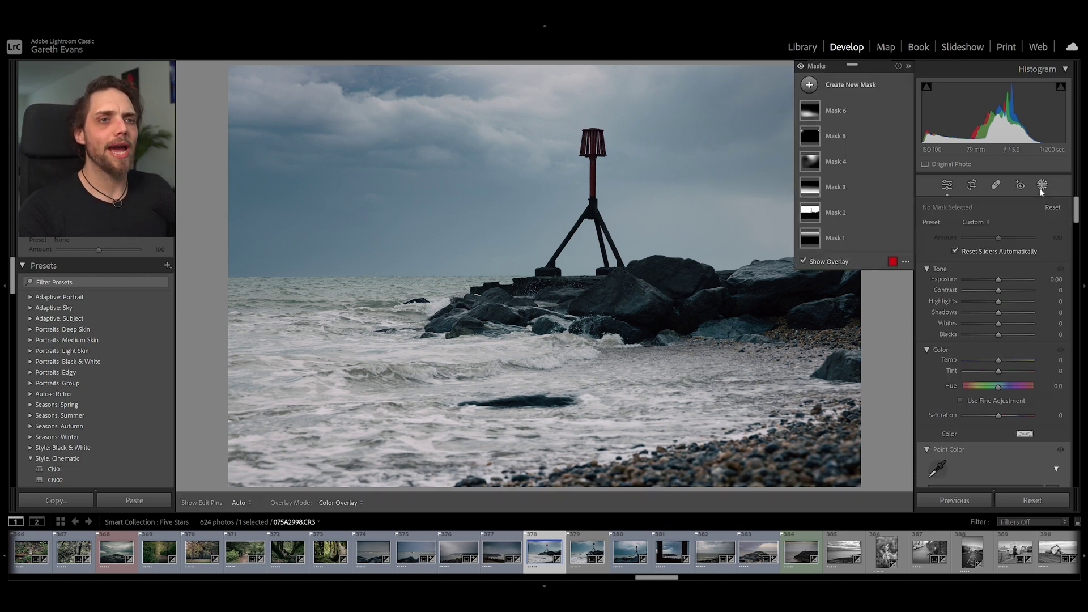
pyautogui.click(839, 84)
pyautogui.click(868, 178)
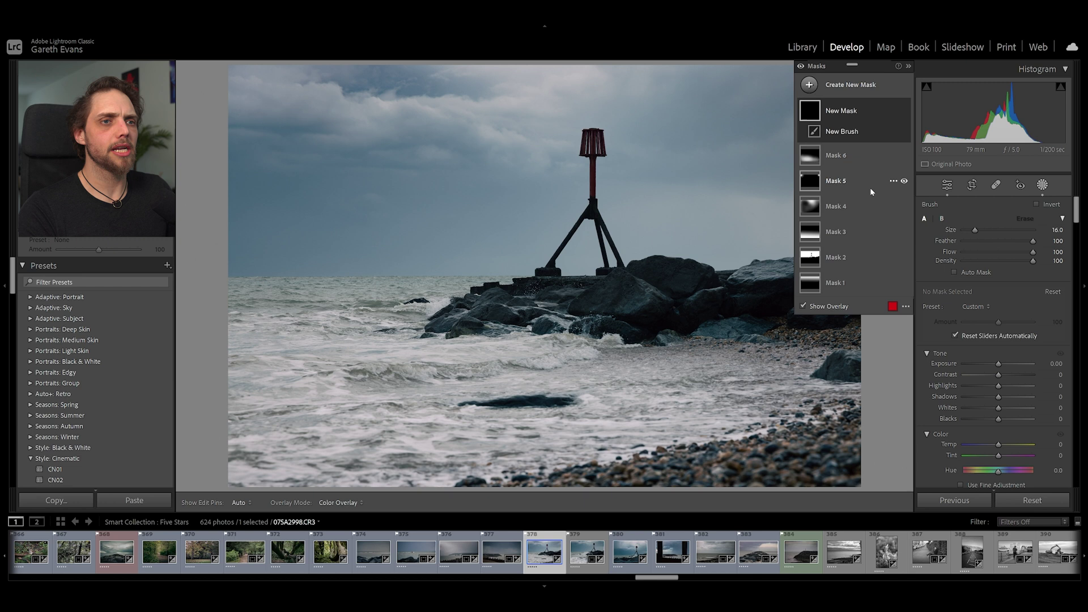
pyautogui.moveTo(680, 284)
pyautogui.mouseDown()
pyautogui.moveTo(494, 301)
pyautogui.moveTo(466, 316)
pyautogui.moveTo(684, 308)
pyautogui.moveTo(445, 321)
pyautogui.mouseUp()
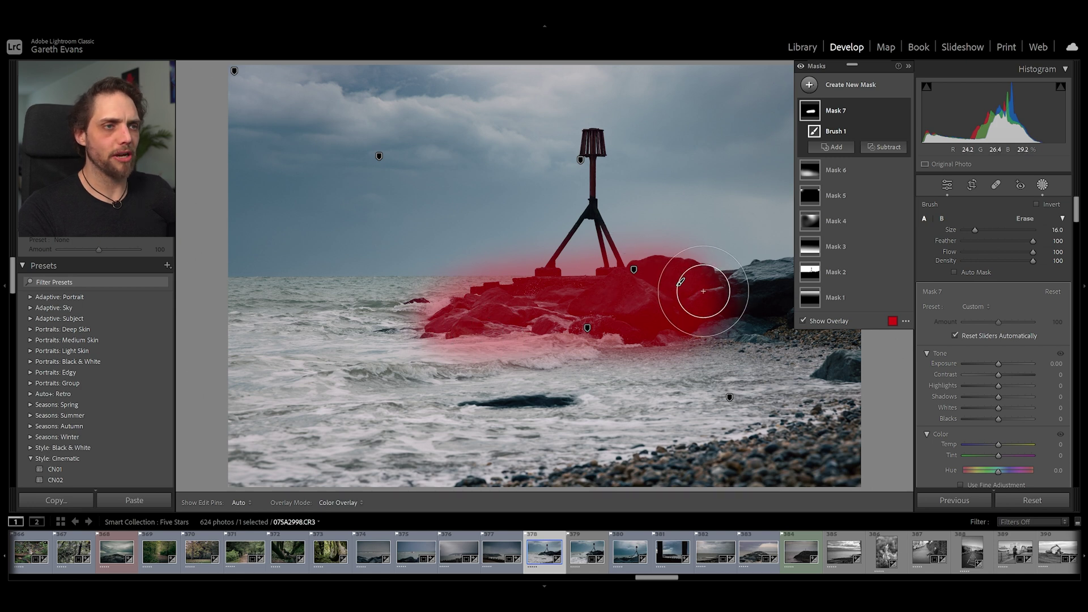
# Step: Refine the rock mask by erasing stray areas and repainting with Auto Mask on
pyautogui.scroll(-1, 690, 275)
pyautogui.press('alt')
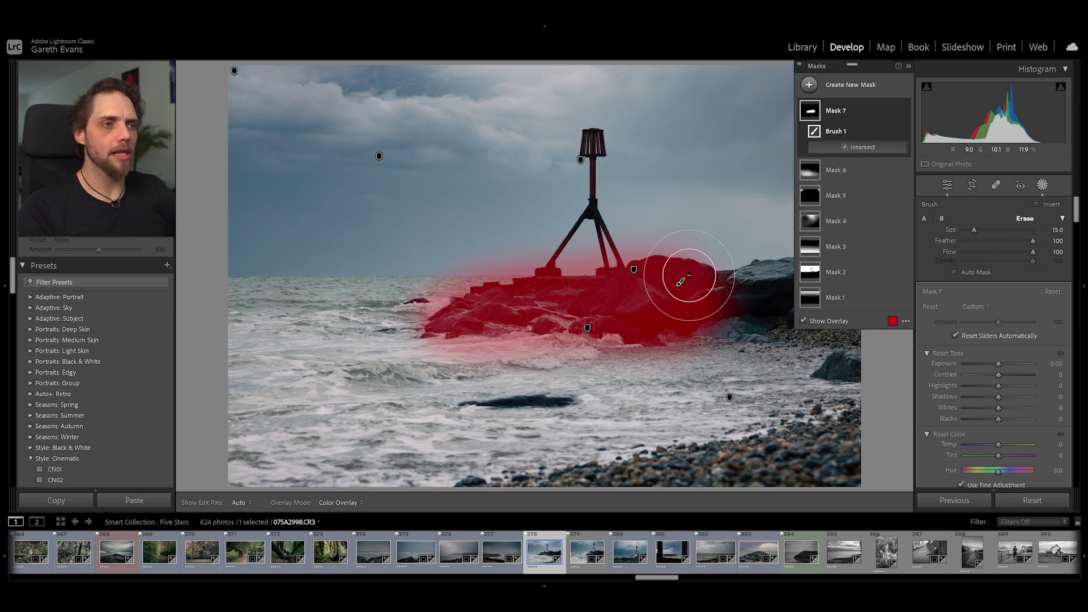
pyautogui.scroll(2, 689, 276)
pyautogui.moveTo(690, 275)
pyautogui.mouseDown()
pyautogui.moveTo(697, 306)
pyautogui.moveTo(644, 284)
pyautogui.moveTo(554, 291)
pyautogui.moveTo(458, 332)
pyautogui.moveTo(423, 283)
pyautogui.moveTo(494, 303)
pyautogui.mouseUp()
pyautogui.scroll(-1, 615, 275)
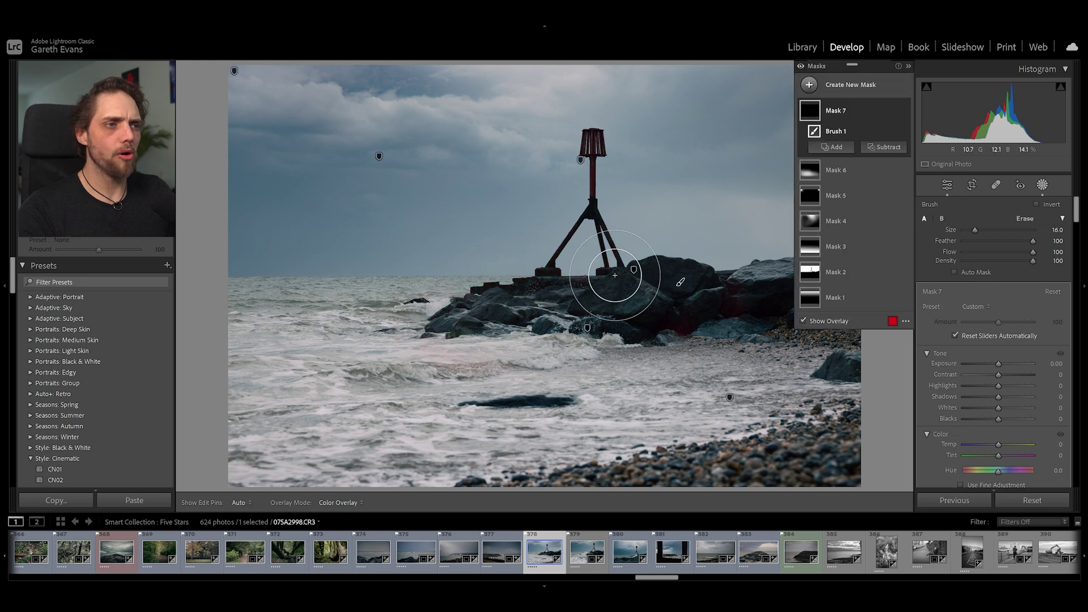
pyautogui.click(954, 272)
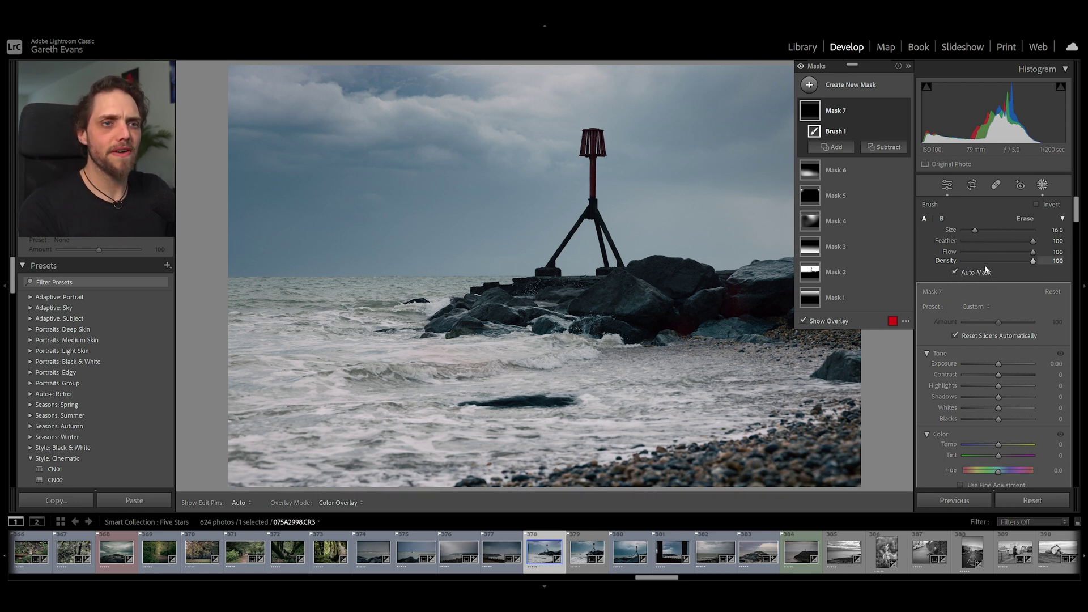
pyautogui.moveTo(688, 311)
pyautogui.mouseDown()
pyautogui.moveTo(593, 312)
pyautogui.moveTo(553, 300)
pyautogui.moveTo(601, 302)
pyautogui.moveTo(592, 296)
pyautogui.moveTo(556, 296)
pyautogui.moveTo(486, 304)
pyautogui.moveTo(439, 325)
pyautogui.moveTo(526, 305)
pyautogui.moveTo(635, 329)
pyautogui.moveTo(653, 293)
pyautogui.moveTo(615, 291)
pyautogui.moveTo(645, 279)
pyautogui.moveTo(701, 281)
pyautogui.moveTo(672, 275)
pyautogui.moveTo(705, 296)
pyautogui.moveTo(652, 325)
pyautogui.moveTo(724, 297)
pyautogui.moveTo(717, 287)
pyautogui.moveTo(810, 274)
pyautogui.moveTo(744, 281)
pyautogui.moveTo(861, 247)
pyautogui.moveTo(841, 254)
pyautogui.moveTo(830, 266)
pyautogui.moveTo(841, 272)
pyautogui.moveTo(802, 300)
pyautogui.moveTo(742, 306)
pyautogui.moveTo(849, 305)
pyautogui.moveTo(829, 282)
pyautogui.moveTo(697, 318)
pyautogui.moveTo(736, 318)
pyautogui.mouseUp()
pyautogui.press('h')
pyautogui.scroll(-2, 493, 306)
pyautogui.scroll(-2, 486, 305)
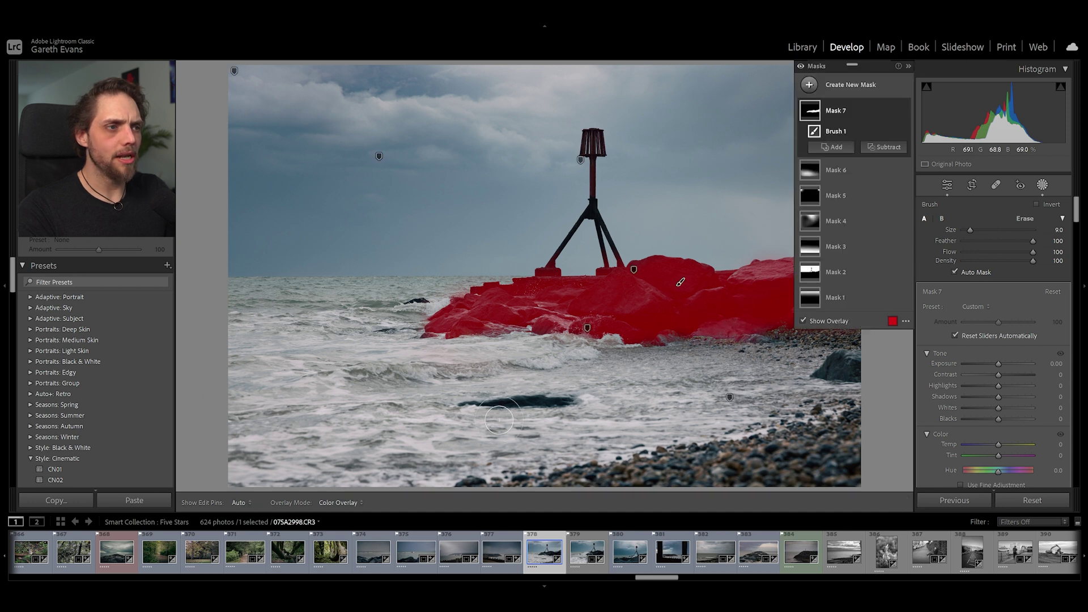
# Step: Zoom in to inspect the breakwater mask edges against the sky, then return to Fit
pyautogui.click(502, 357)
pyautogui.moveTo(510, 385); pyautogui.dragTo(617, 355)
pyautogui.moveTo(536, 155); pyautogui.dragTo(335, 430)
pyautogui.click(658, 387)
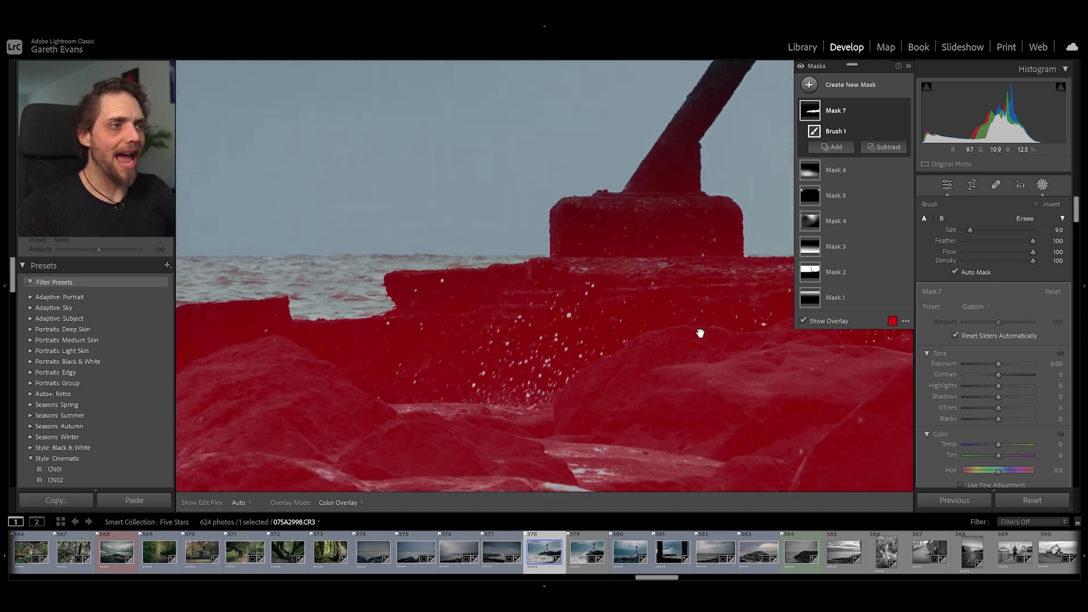
pyautogui.moveTo(699, 333); pyautogui.dragTo(363, 367)
pyautogui.click(550, 383)
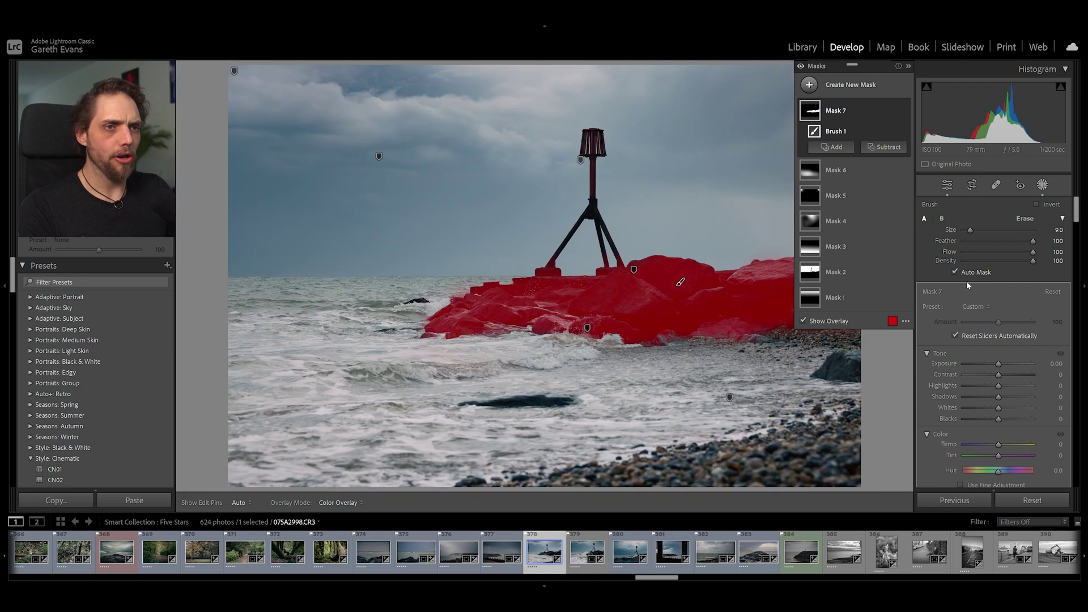
# Step: Nudge the rock mask's Exposure up slightly and raise its Clarity to 36
pyautogui.moveTo(999, 363); pyautogui.dragTo(1007, 368)
pyautogui.scroll(-8, 946, 409)
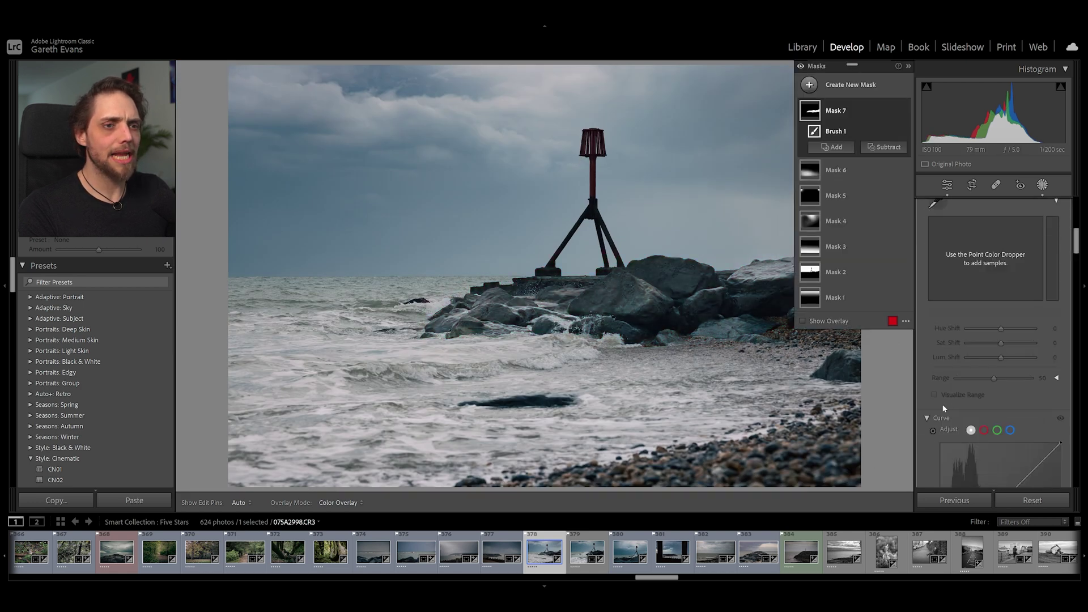
pyautogui.scroll(-5, 943, 404)
pyautogui.moveTo(1002, 457); pyautogui.dragTo(1008, 460)
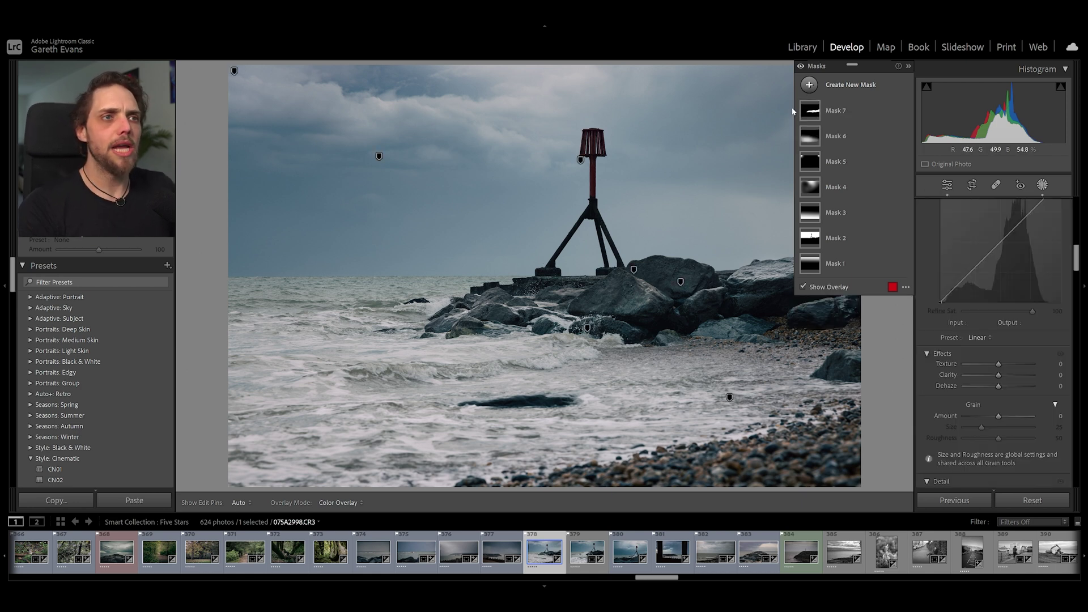
# Step: Create an Objects mask by brushing over the red beacon's base, legs and post
pyautogui.click(809, 85)
pyautogui.click(874, 174)
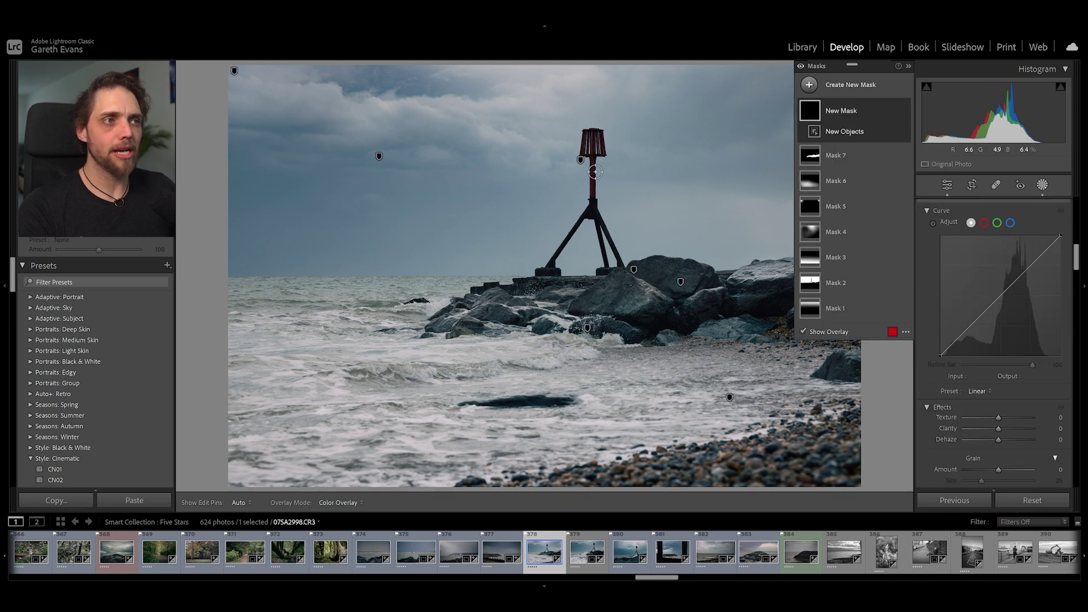
pyautogui.moveTo(545, 271)
pyautogui.mouseDown()
pyautogui.moveTo(596, 209)
pyautogui.moveTo(608, 270)
pyautogui.mouseUp()
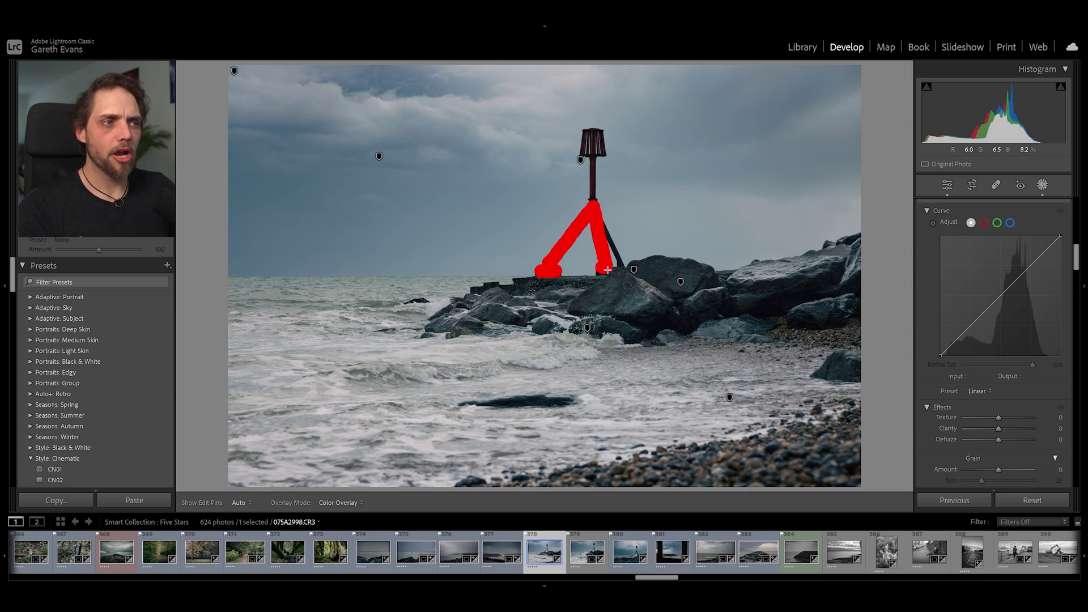
pyautogui.moveTo(603, 227)
pyautogui.mouseDown()
pyautogui.moveTo(618, 262)
pyautogui.moveTo(583, 135)
pyautogui.moveTo(604, 136)
pyautogui.moveTo(593, 143)
pyautogui.mouseUp()
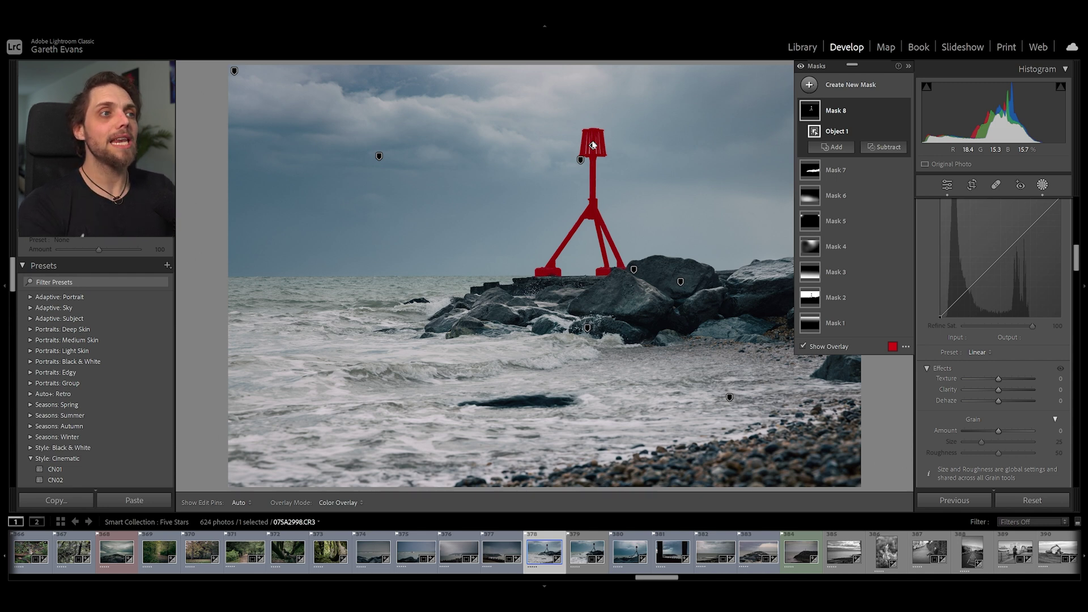
# Step: Brighten the beacon mask and raise its Clarity to 28
pyautogui.scroll(10, 924, 300)
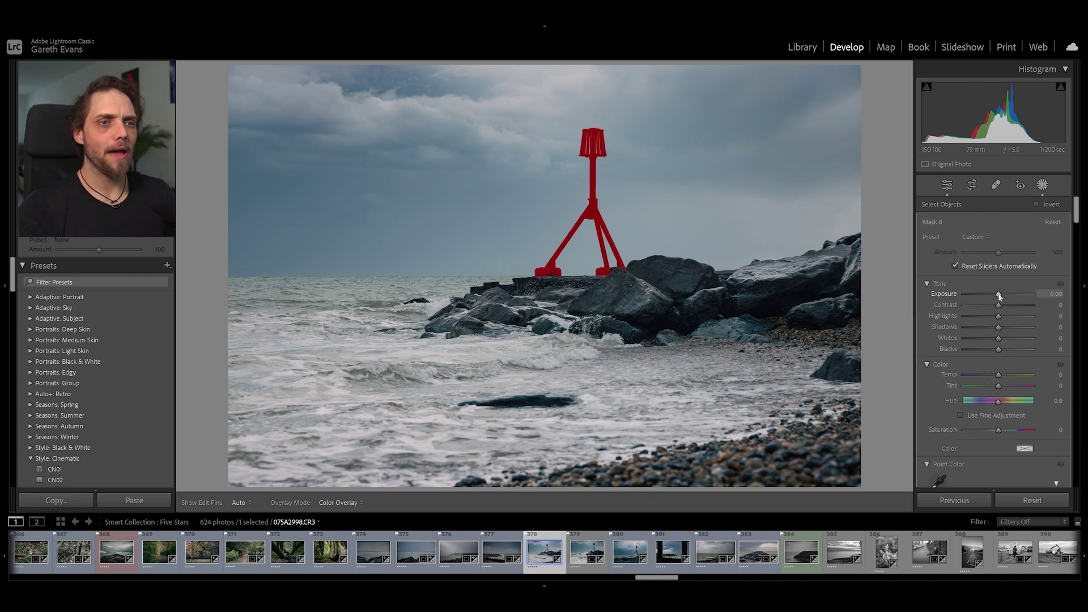
pyautogui.moveTo(999, 295); pyautogui.dragTo(1010, 295)
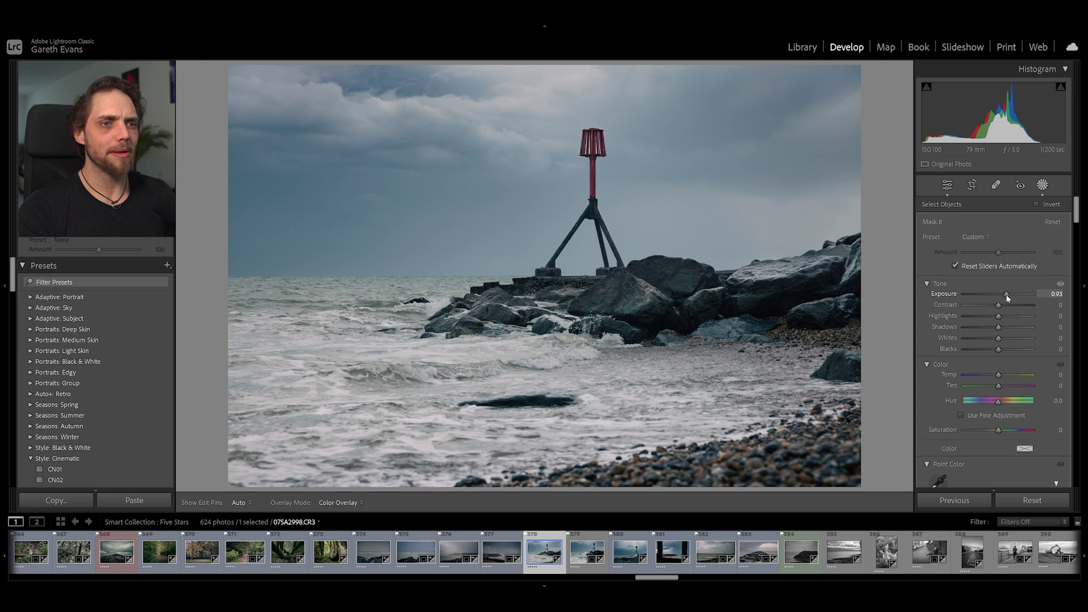
pyautogui.scroll(-10, 997, 413)
pyautogui.moveTo(998, 391); pyautogui.dragTo(1008, 393)
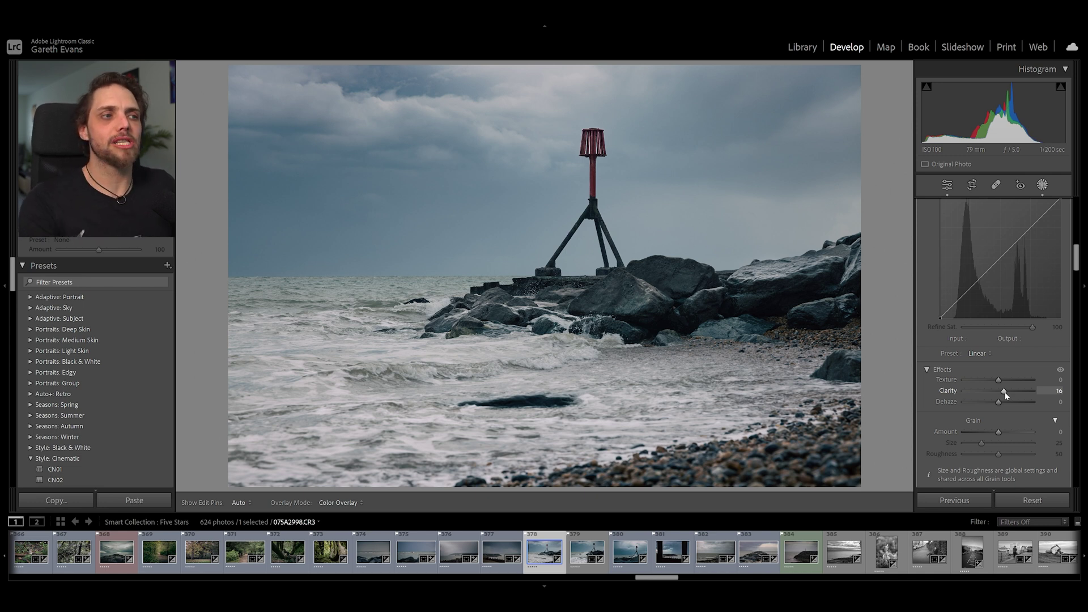
pyautogui.moveTo(1006, 395); pyautogui.dragTo(1010, 395)
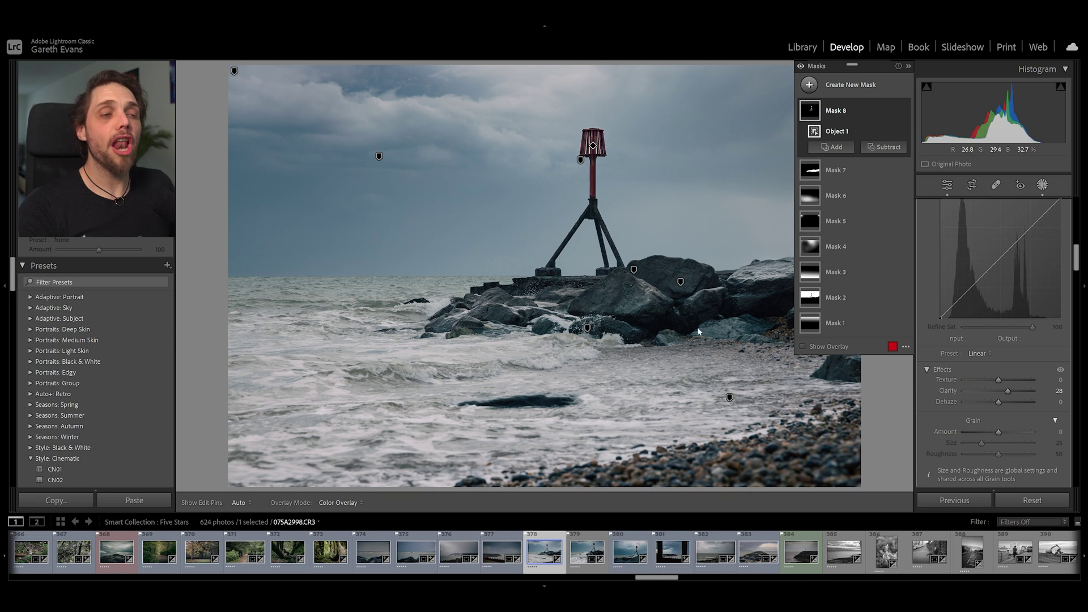
# Step: Add a Select Sky mask, then a linear gradient drawn down from the top of the sky
pyautogui.click(861, 88)
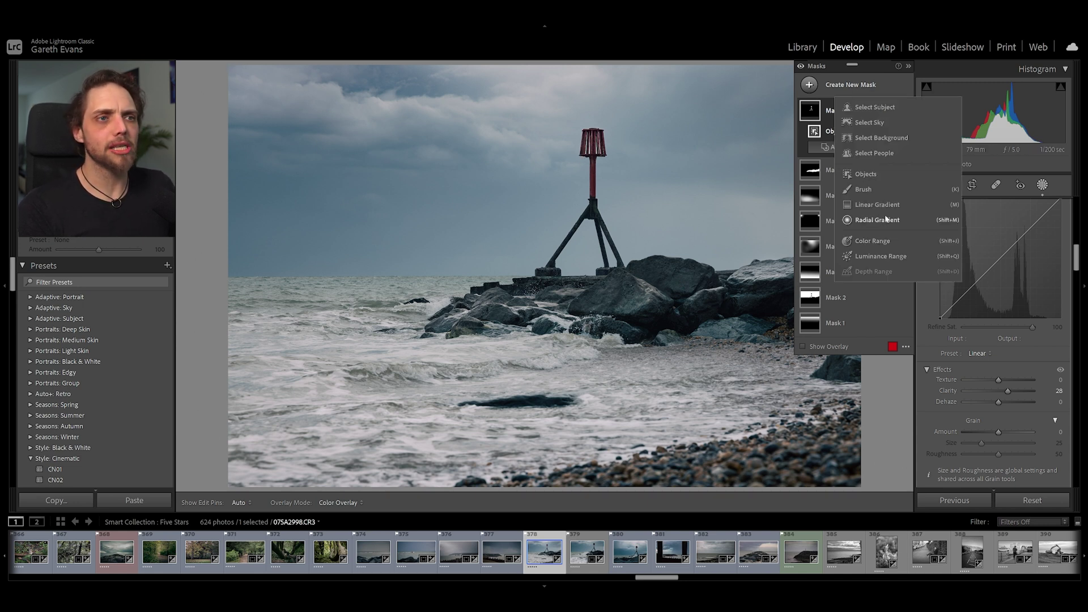
pyautogui.click(879, 127)
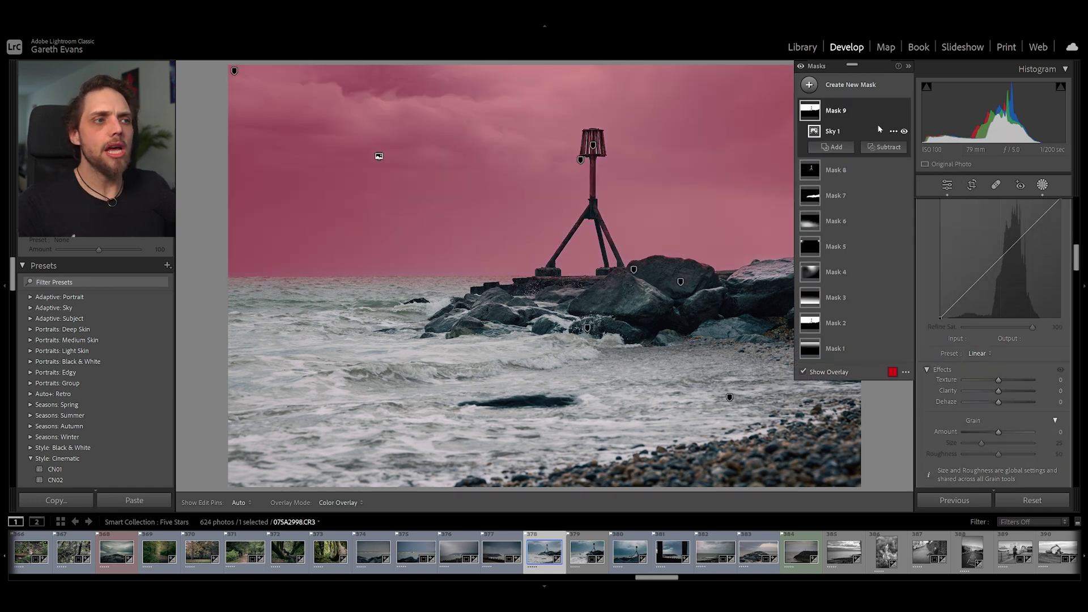
pyautogui.click(855, 88)
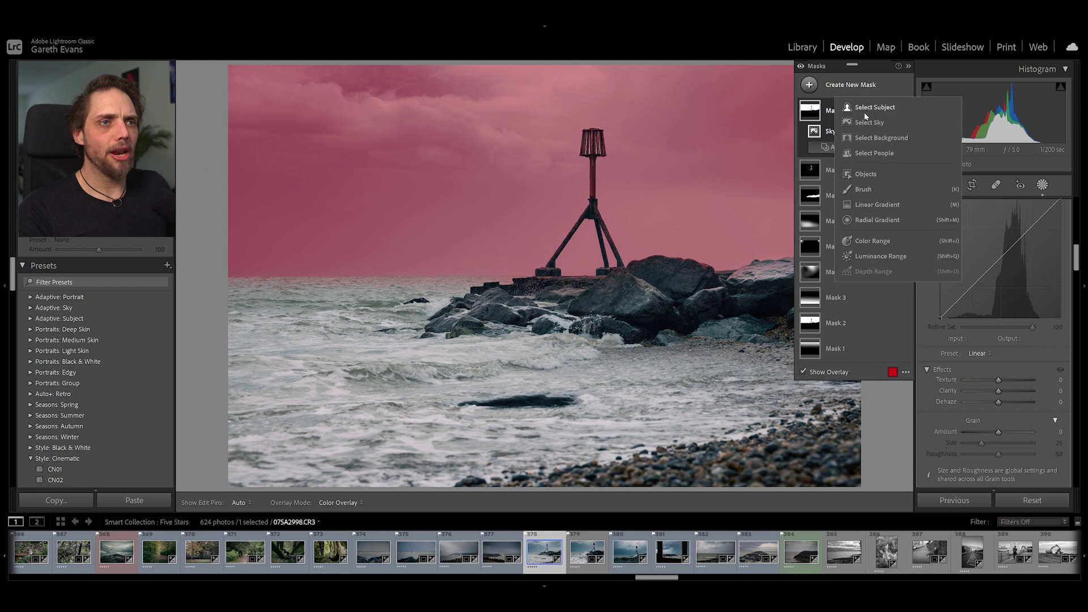
pyautogui.click(884, 205)
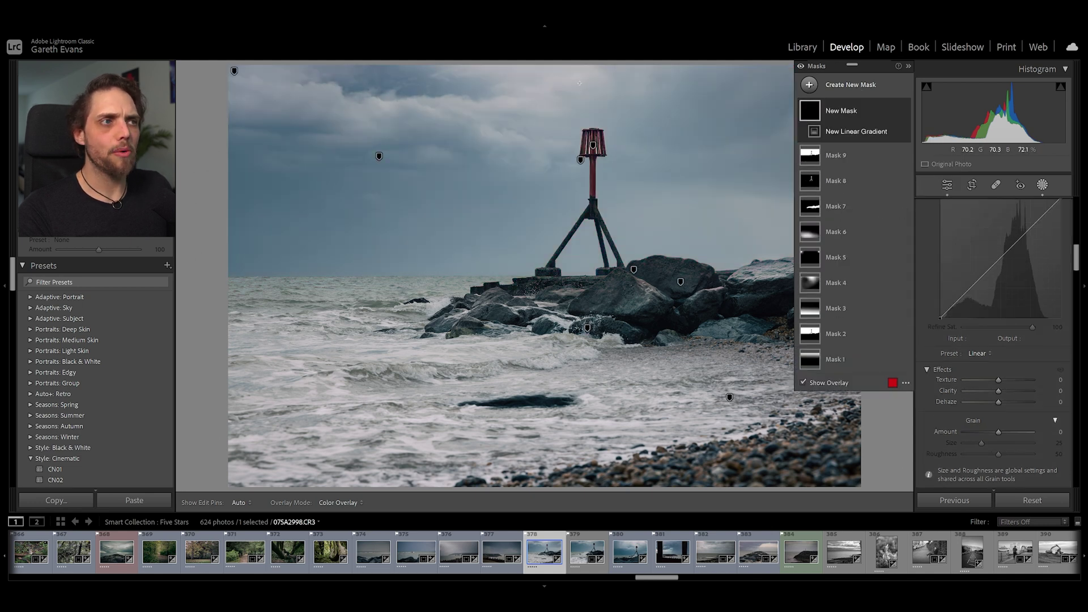
pyautogui.moveTo(579, 83); pyautogui.dragTo(583, 450)
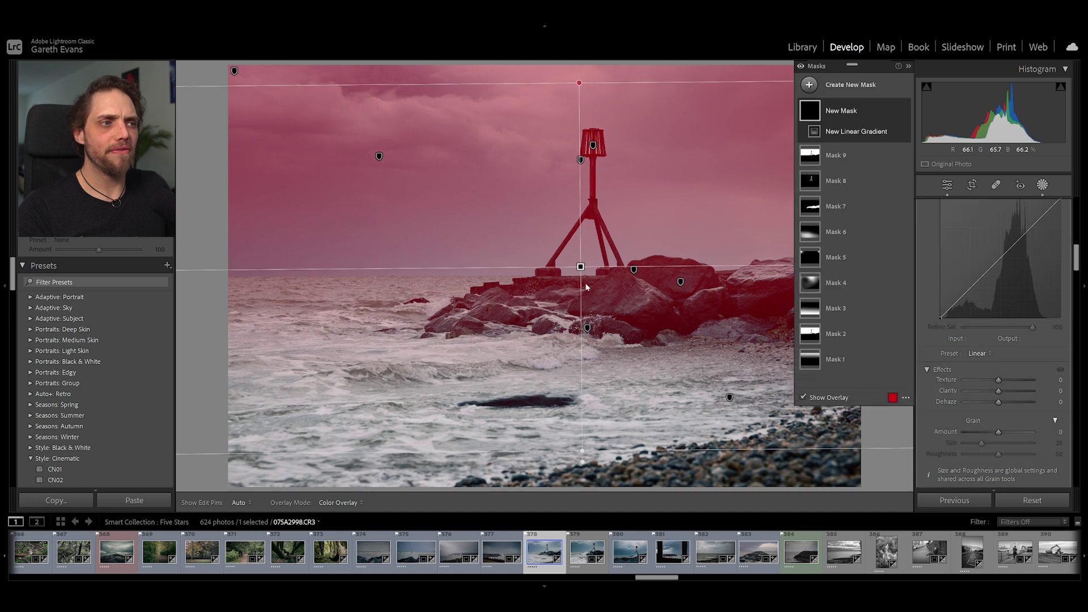
pyautogui.moveTo(581, 266); pyautogui.dragTo(577, 169)
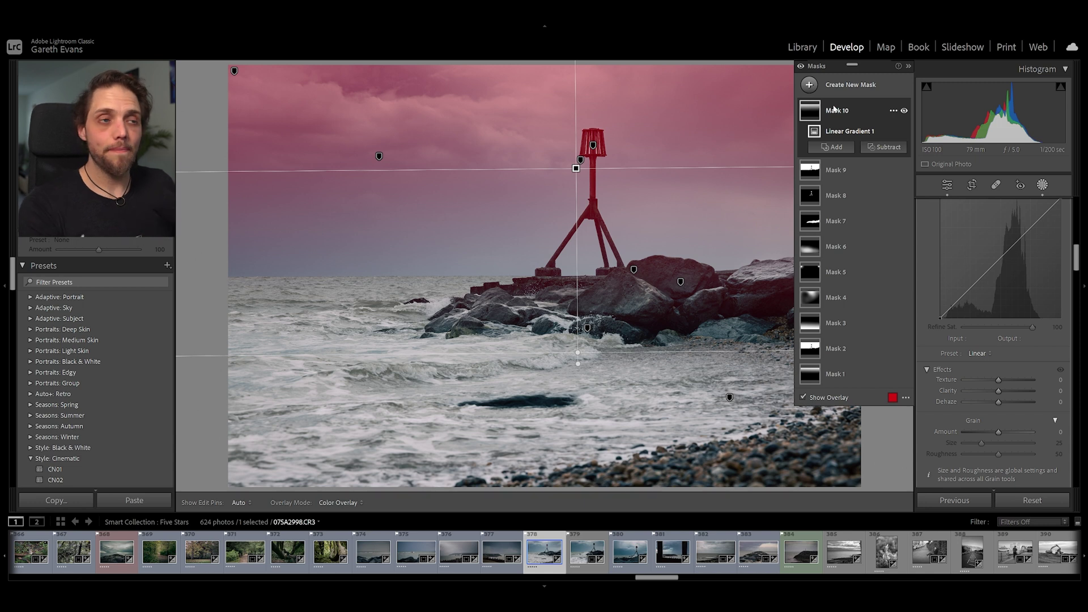
# Step: Set the sky gradient's Exposure to -1.17 and Saturation to -57
pyautogui.scroll(5, 1058, 334)
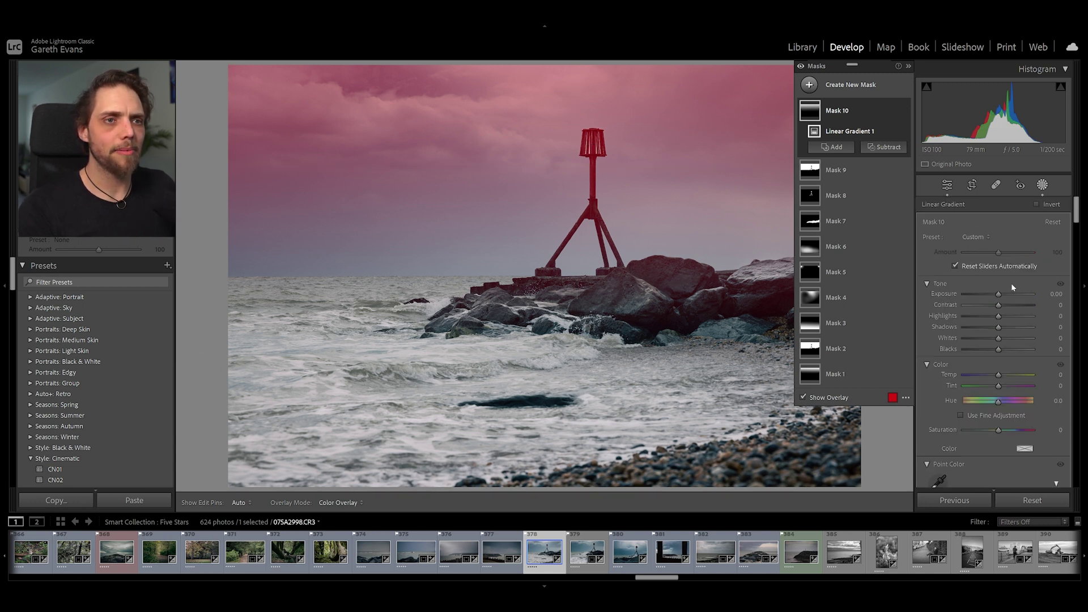
pyautogui.moveTo(999, 294); pyautogui.dragTo(988, 295)
pyautogui.scroll(-2, 945, 376)
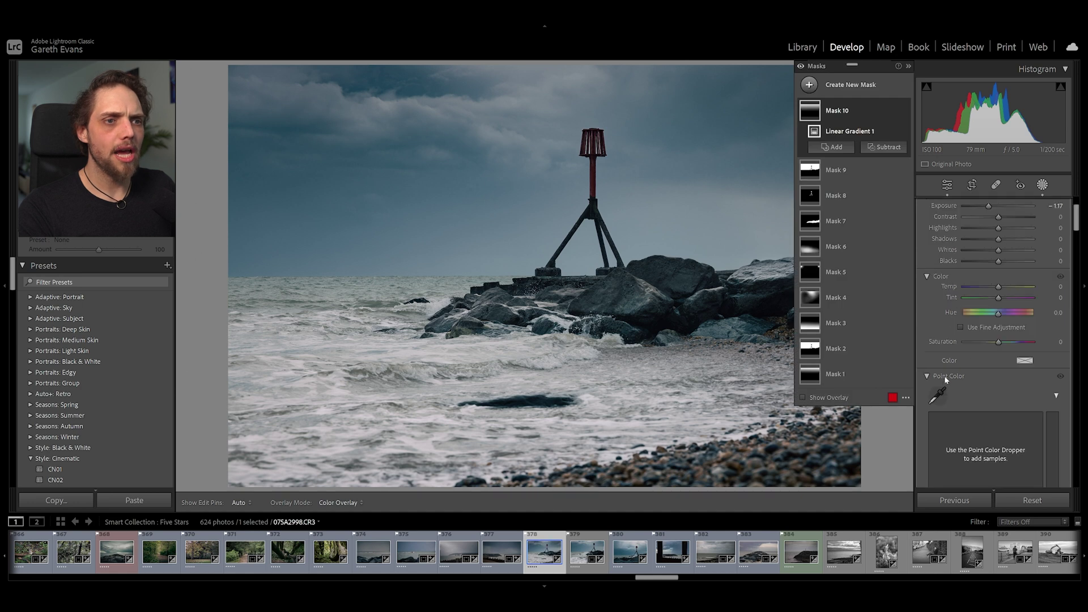
pyautogui.moveTo(999, 342); pyautogui.dragTo(1004, 315)
pyautogui.scroll(-5, 931, 368)
pyautogui.scroll(5, 958, 323)
pyautogui.scroll(2, 956, 322)
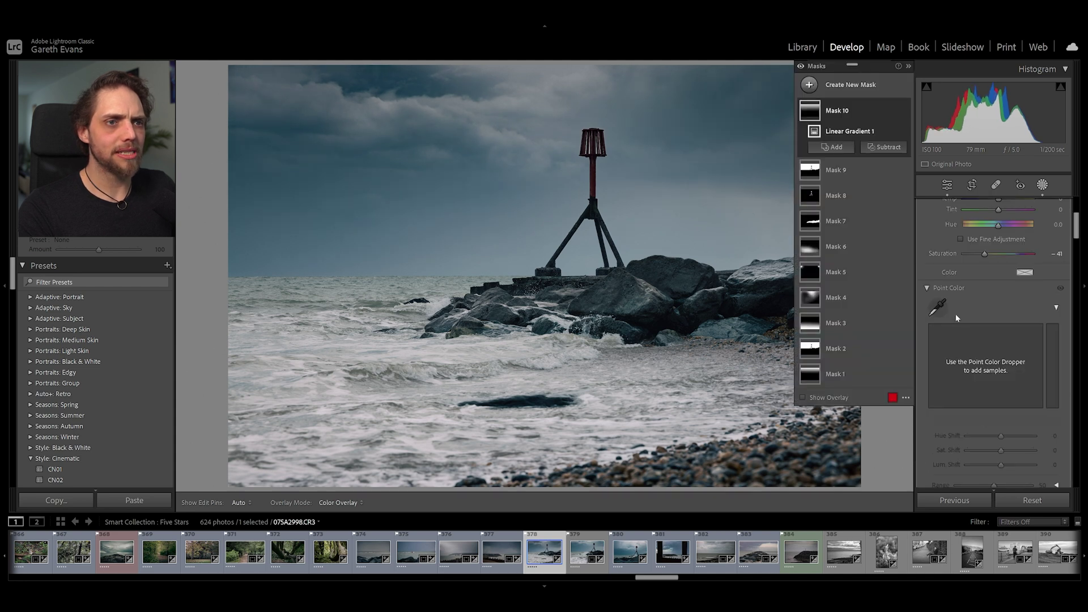
pyautogui.moveTo(984, 258); pyautogui.dragTo(978, 256)
pyautogui.scroll(4, 950, 318)
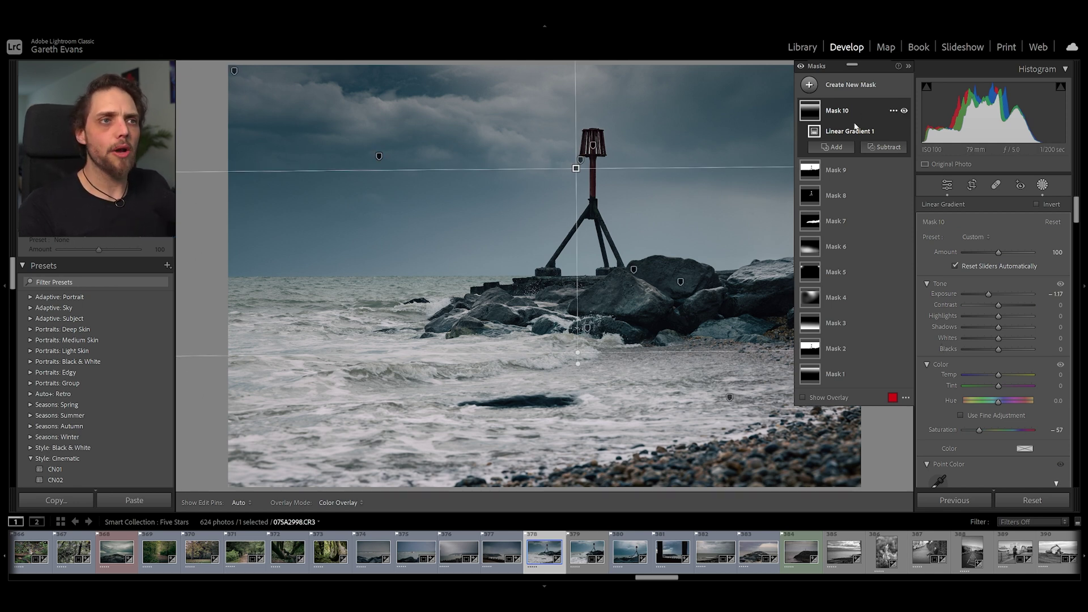
# Step: Intersect Mask 10 with Select Sky, show the mask overlay, and drag the gradient higher
pyautogui.rightClick(869, 114)
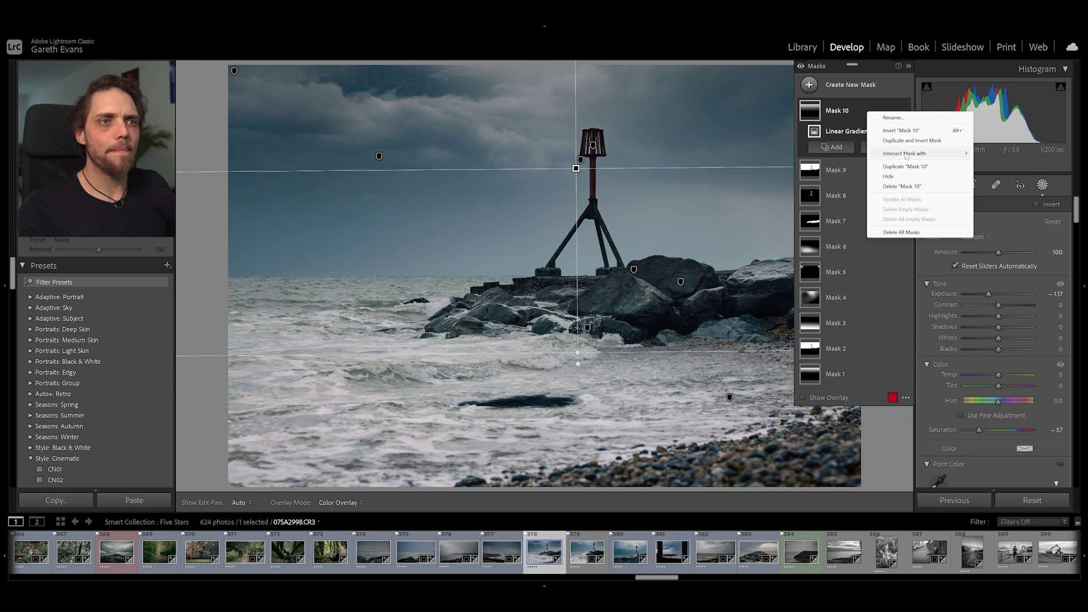
pyautogui.moveTo(906, 154)
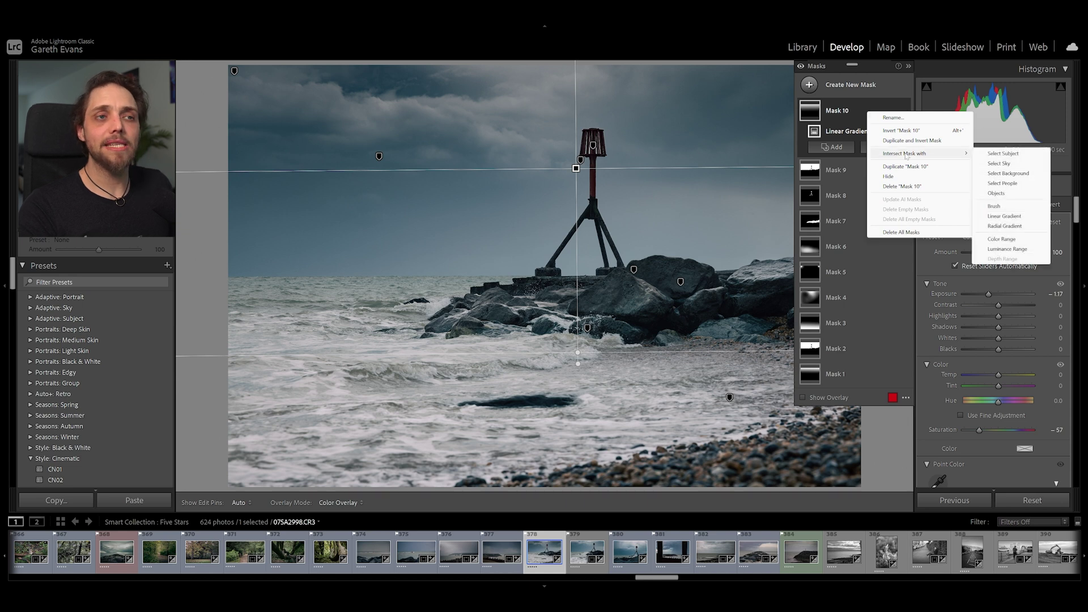
pyautogui.click(999, 164)
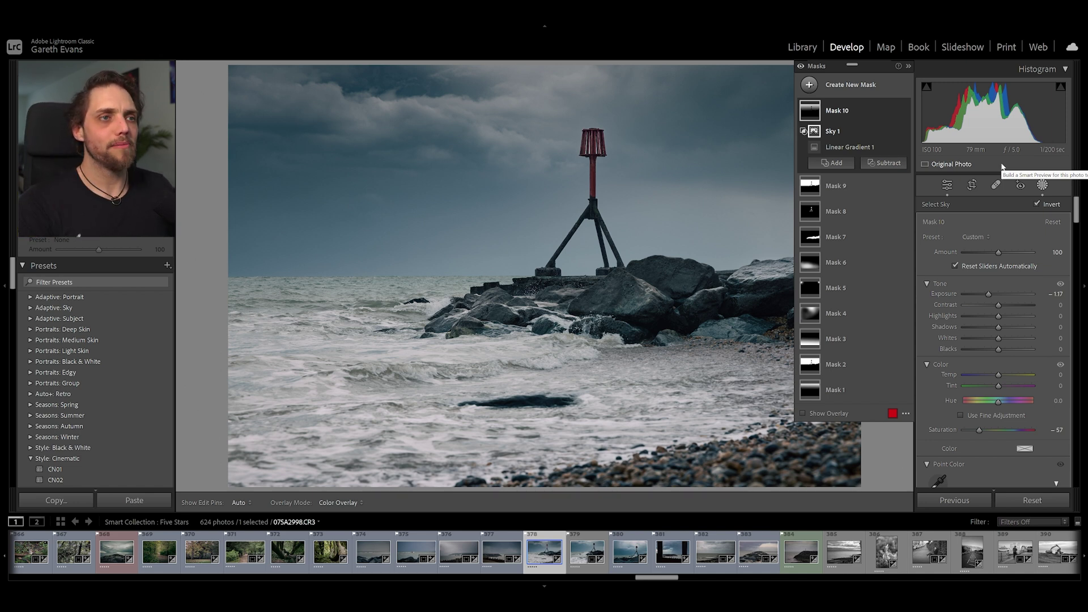
pyautogui.press('o')
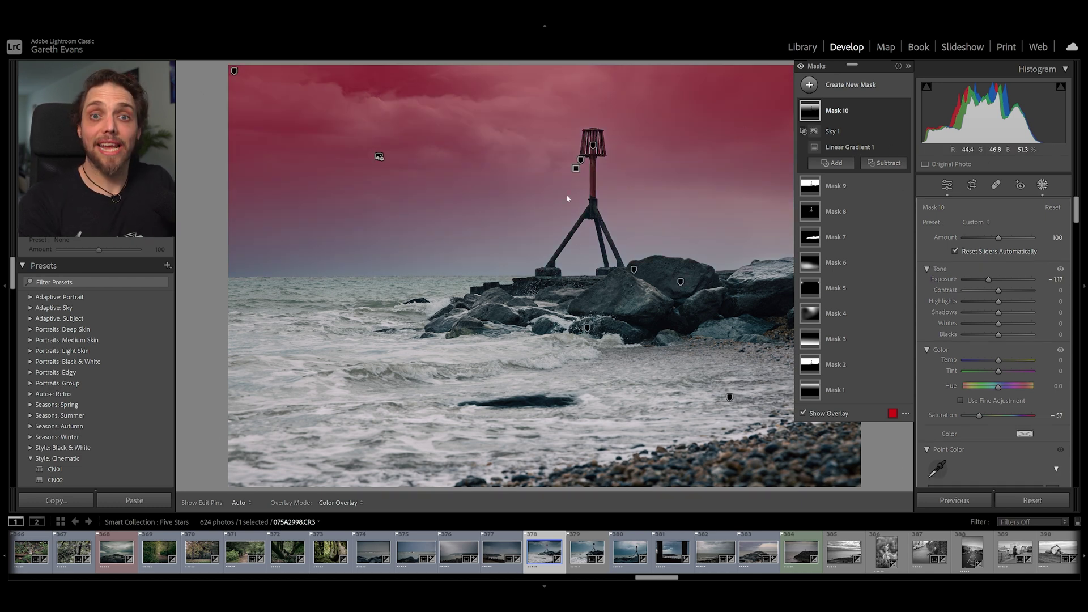
pyautogui.moveTo(576, 168); pyautogui.dragTo(571, 118)
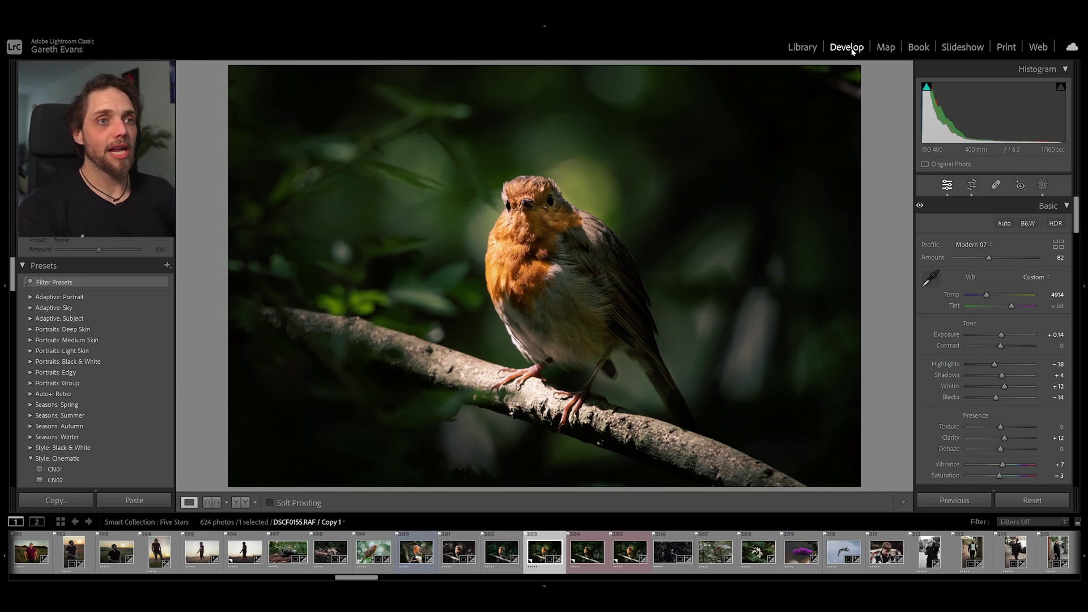
# Step: List the robin photo's masks, select Mask 5, and toggle its effect off and on
pyautogui.click(1042, 185)
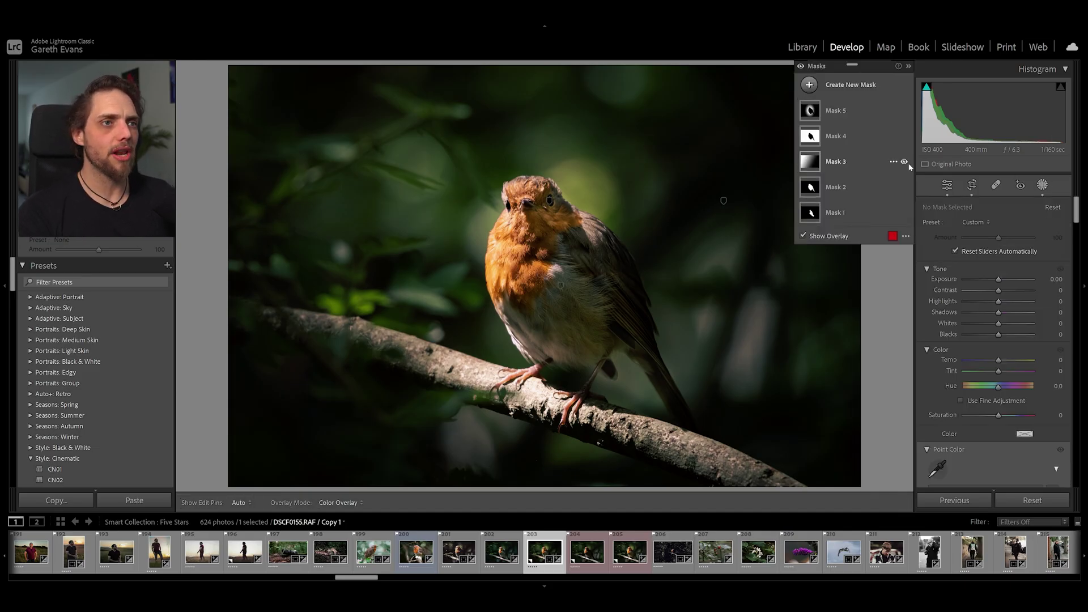
pyautogui.click(853, 111)
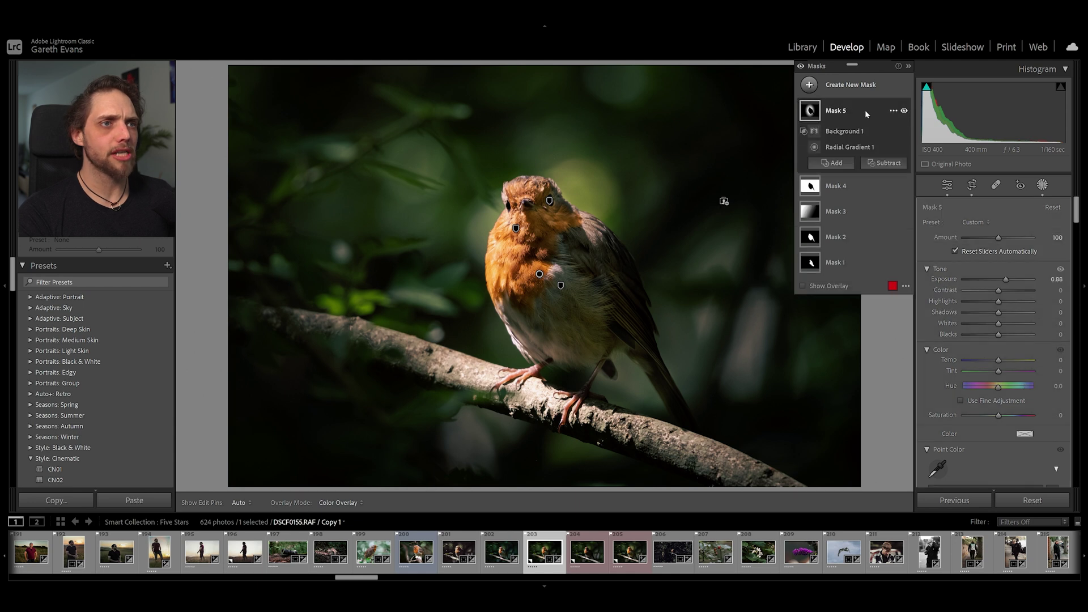
pyautogui.click(905, 111)
pyautogui.click(905, 112)
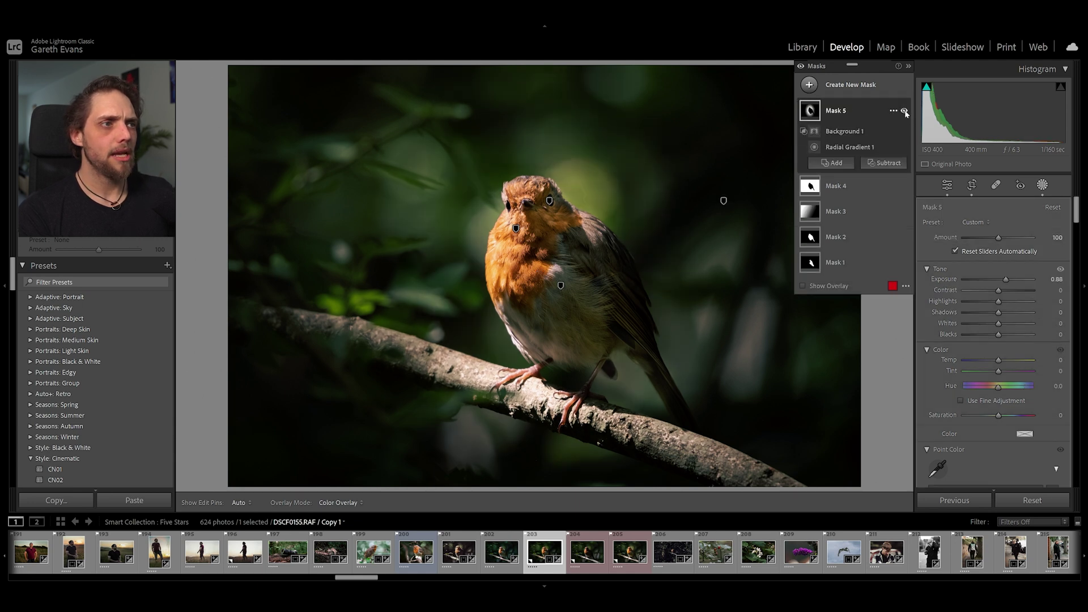